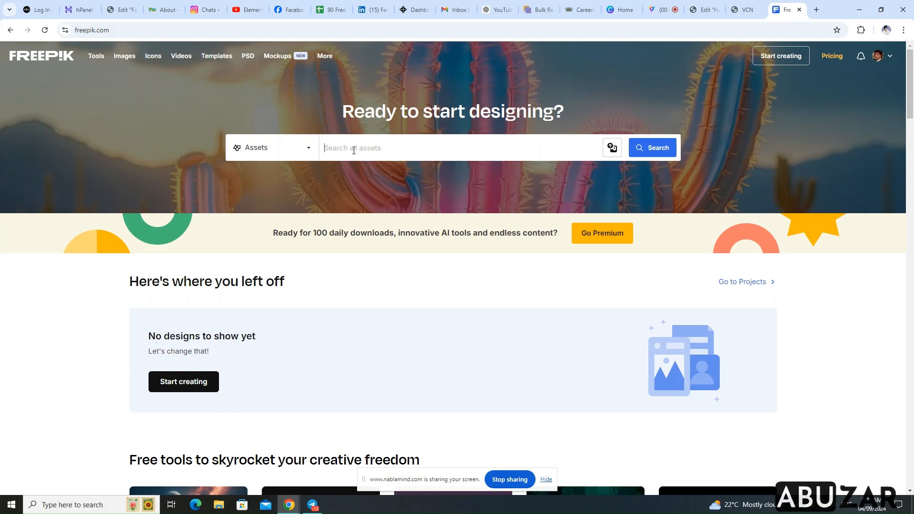
# Search Freepik's assets for "woman" and browse the photo results
pyautogui.write('man')
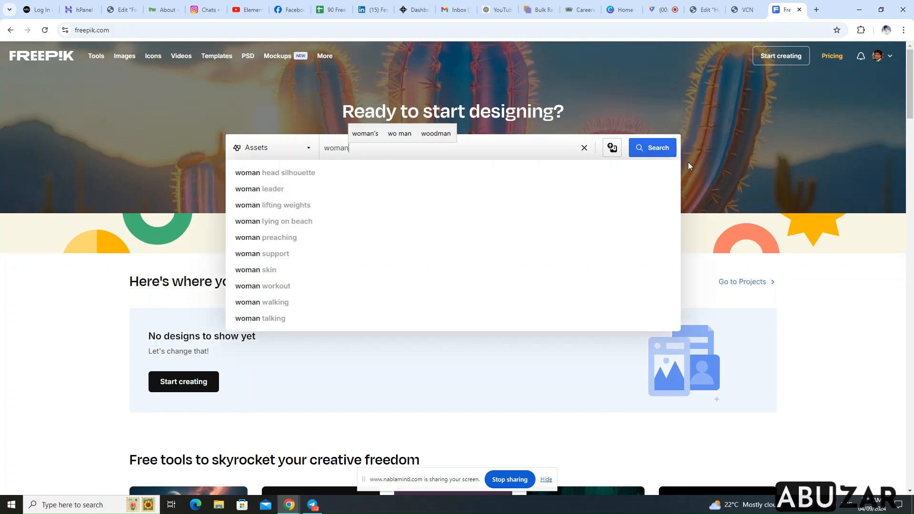
pyautogui.click(671, 149)
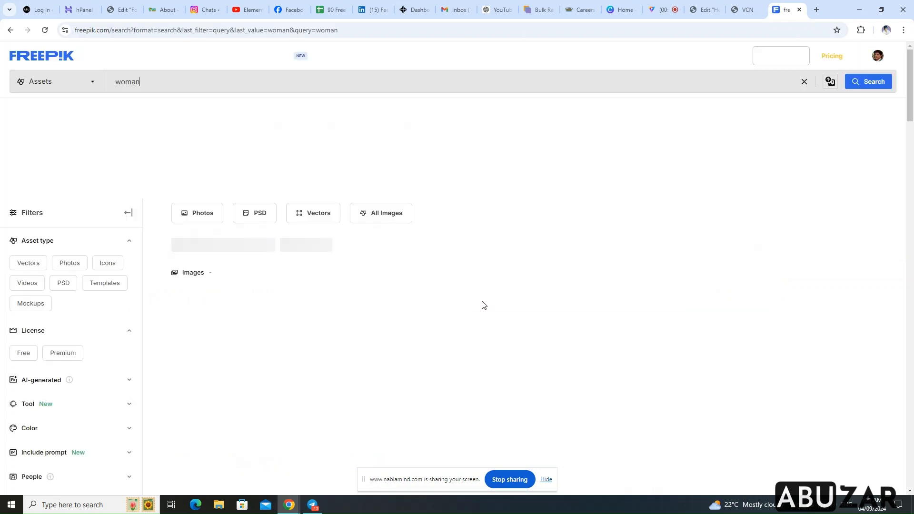
pyautogui.scroll(-5, 473, 262)
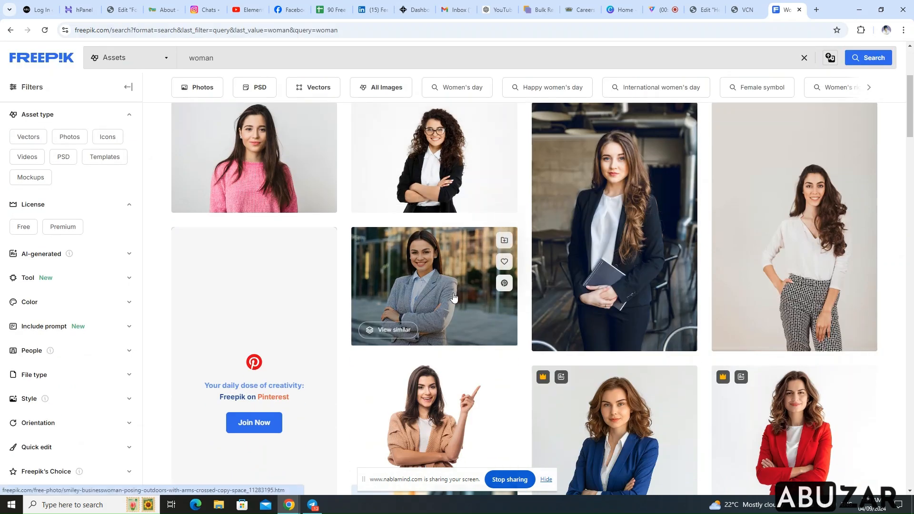
# Download the free photo of the curly-haired business girl with glasses in medium size and return to the search results
pyautogui.click(447, 149)
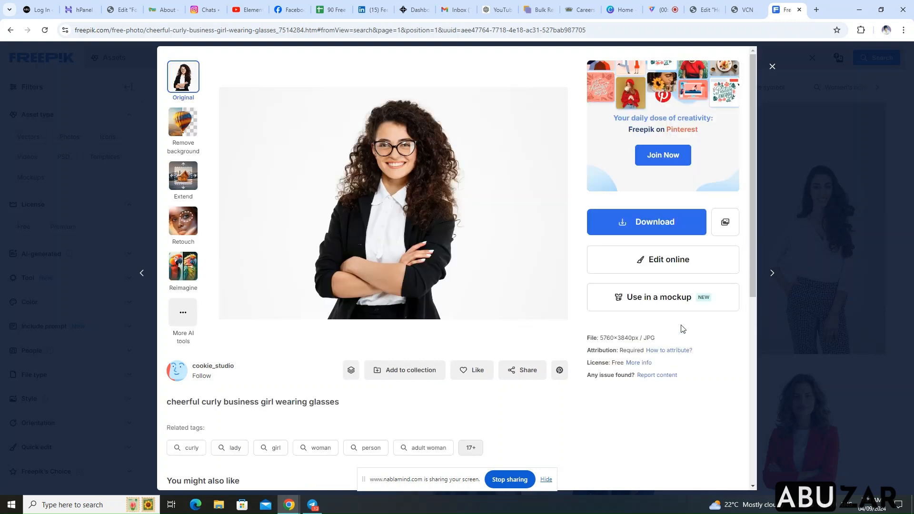
pyautogui.click(691, 230)
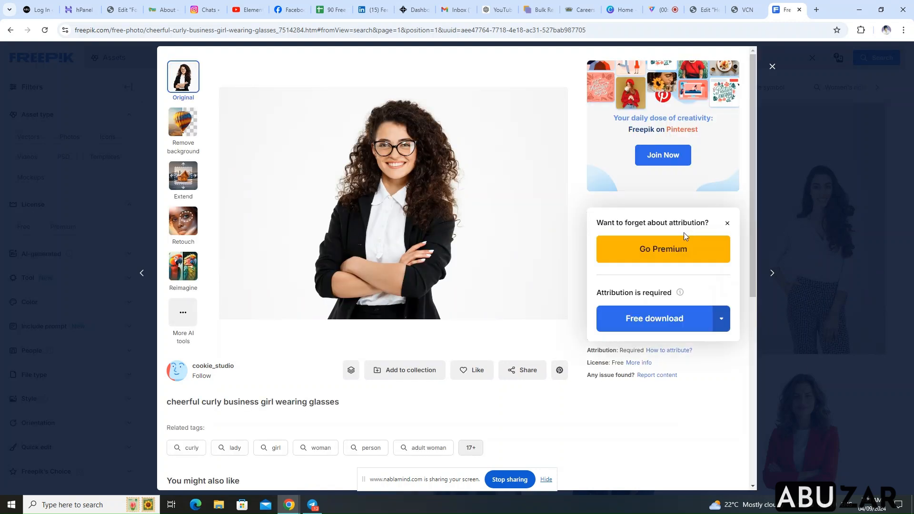
pyautogui.click(722, 324)
pyautogui.click(687, 406)
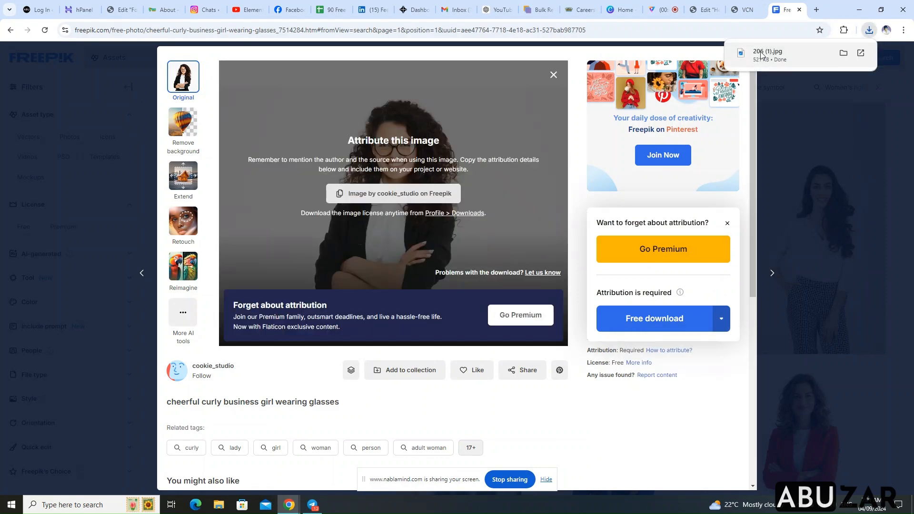
pyautogui.click(784, 89)
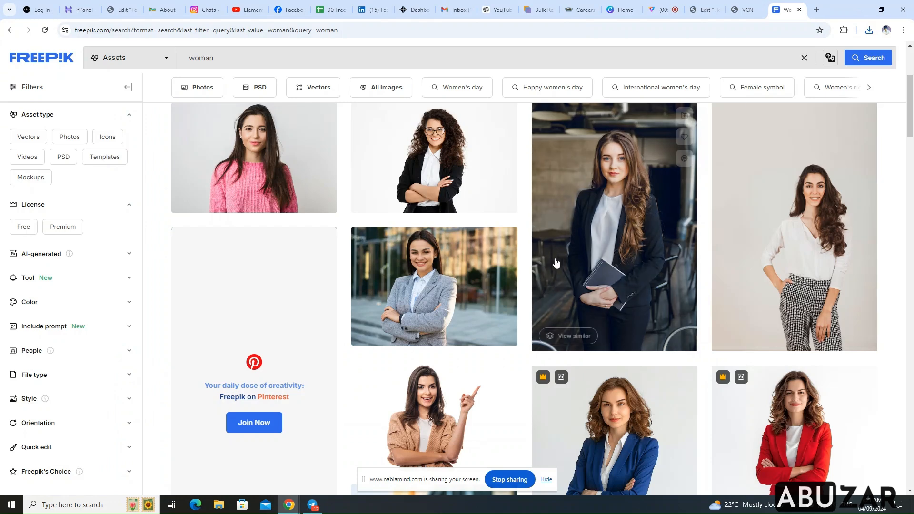
# Download the free photo of the smiling businesswoman in a grey blazer at Medium 1500 × 1072px and return to the search results
pyautogui.click(434, 278)
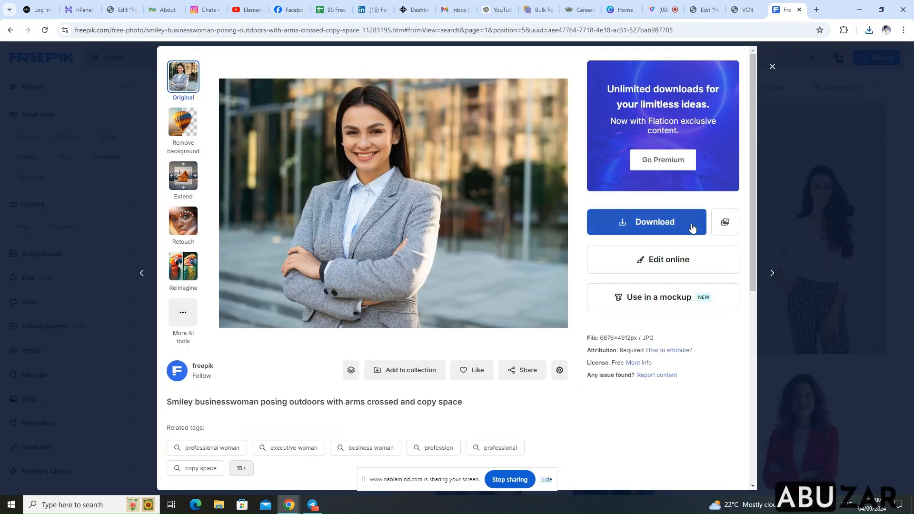
pyautogui.click(693, 225)
pyautogui.click(721, 319)
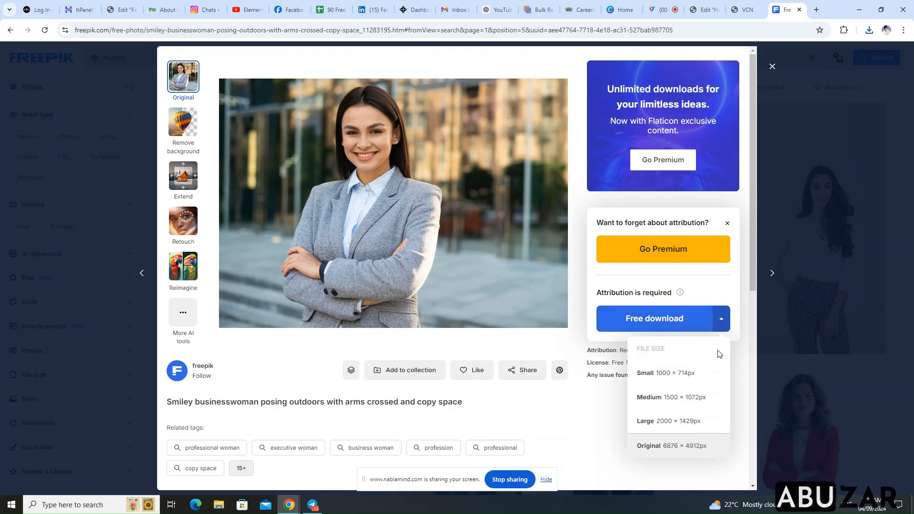
pyautogui.click(690, 405)
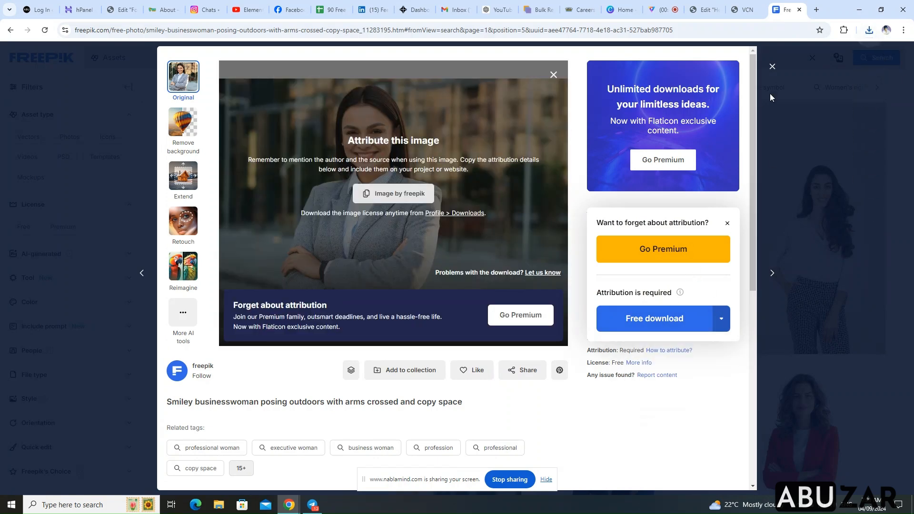
pyautogui.click(772, 67)
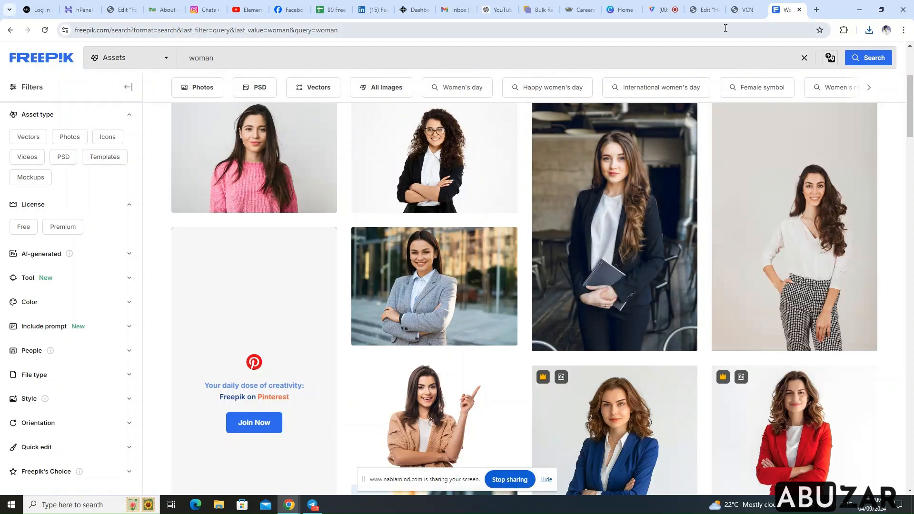
# In Canva, create a new 400 × 550px design and upload the two downloaded woman photos
pyautogui.click(617, 10)
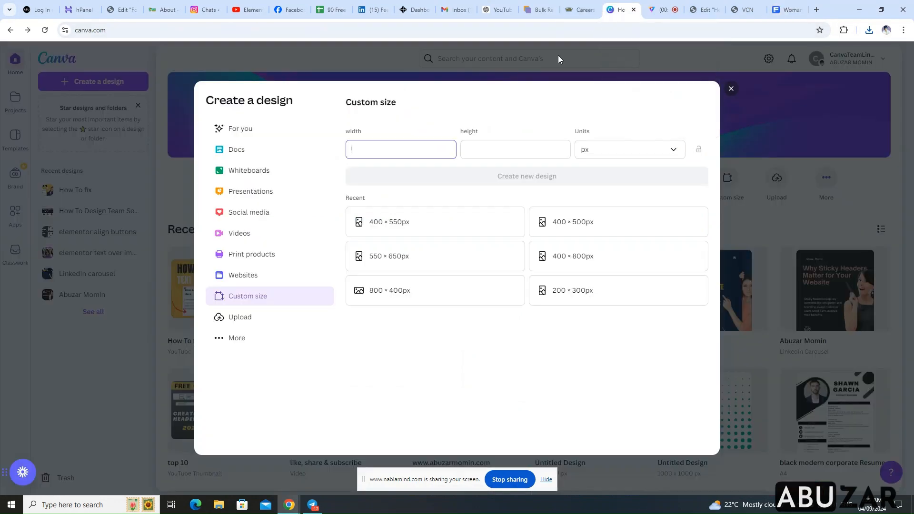
pyautogui.click(413, 225)
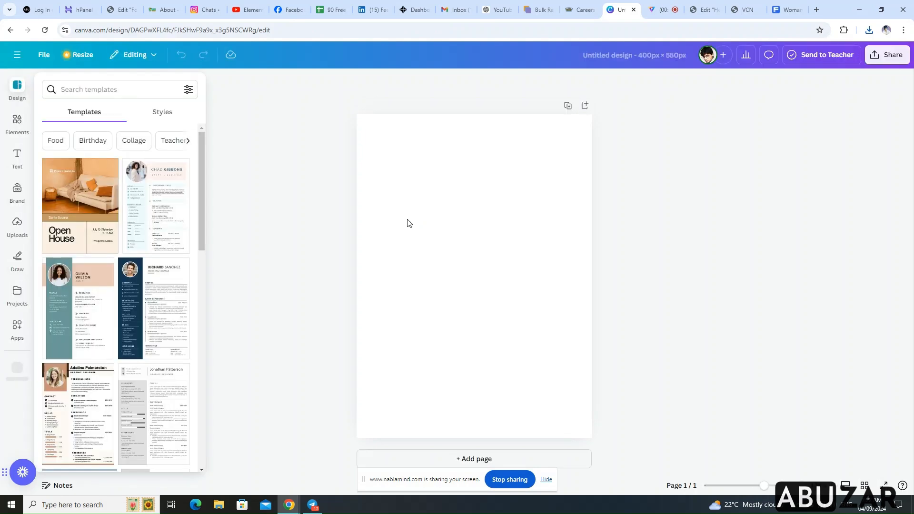
pyautogui.click(18, 228)
pyautogui.click(106, 111)
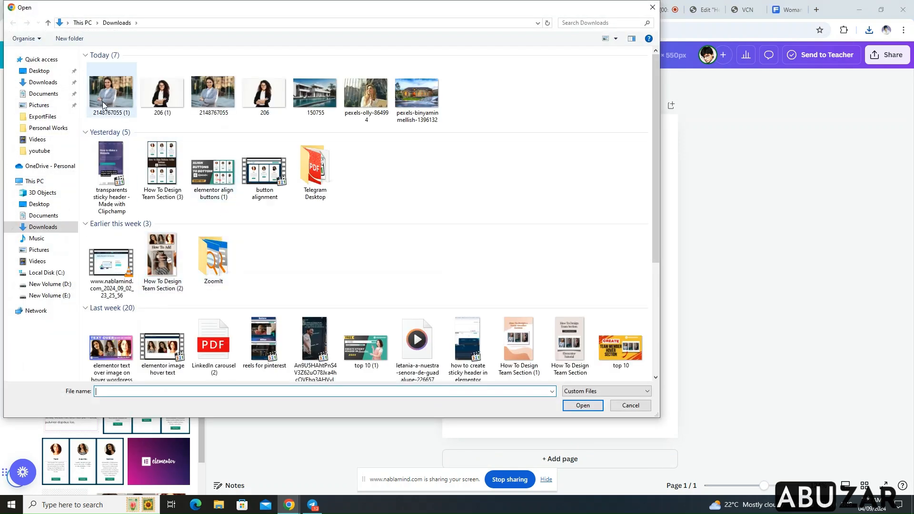
pyautogui.click(106, 102)
pyautogui.keyDown('ctrl'); pyautogui.click(170, 99); pyautogui.keyUp('ctrl')
pyautogui.click(583, 405)
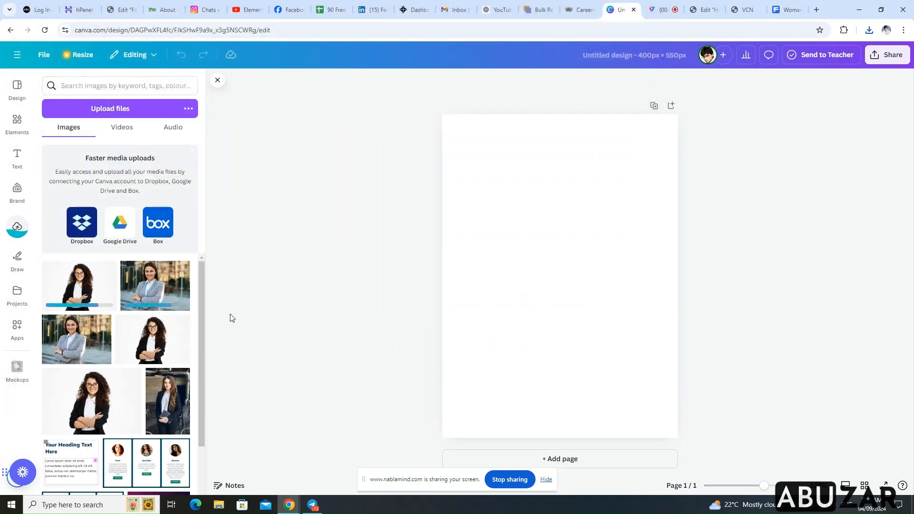
# Place the grey-blazer photo on the page, enlarge it to the full page height with the woman centred, and remove its background
pyautogui.click(144, 280)
pyautogui.moveTo(567, 291); pyautogui.dragTo(533, 187)
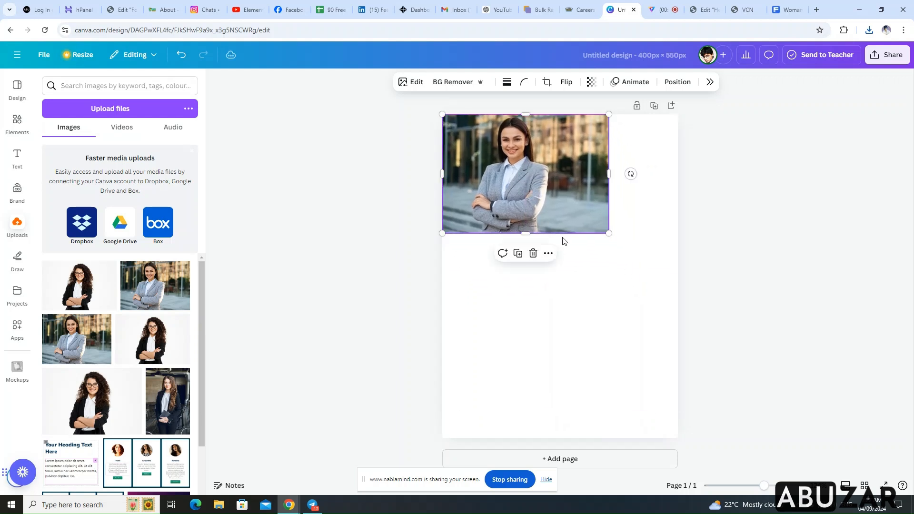
pyautogui.moveTo(607, 232); pyautogui.dragTo(819, 476)
pyautogui.moveTo(603, 302); pyautogui.dragTo(546, 306)
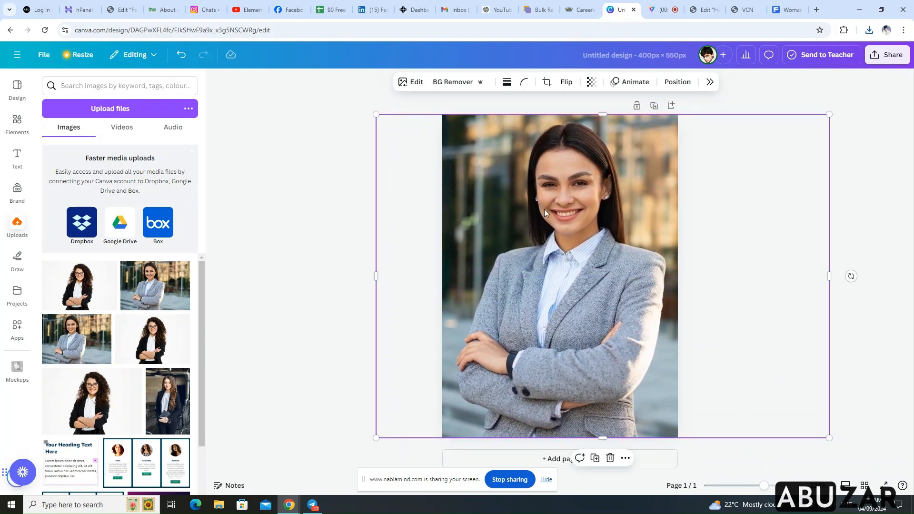
pyautogui.click(448, 83)
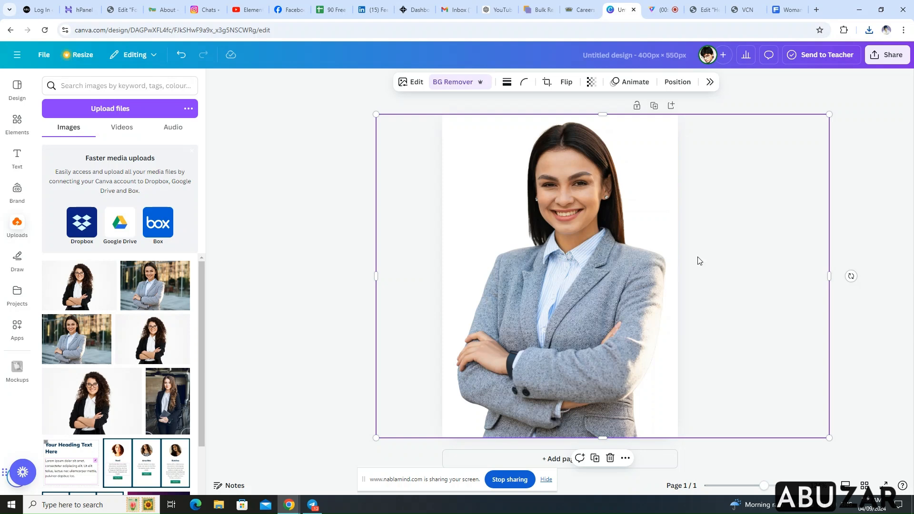
pyautogui.click(873, 116)
# Download the grey-blazer design as a PNG at 400 × 550 px
pyautogui.click(886, 55)
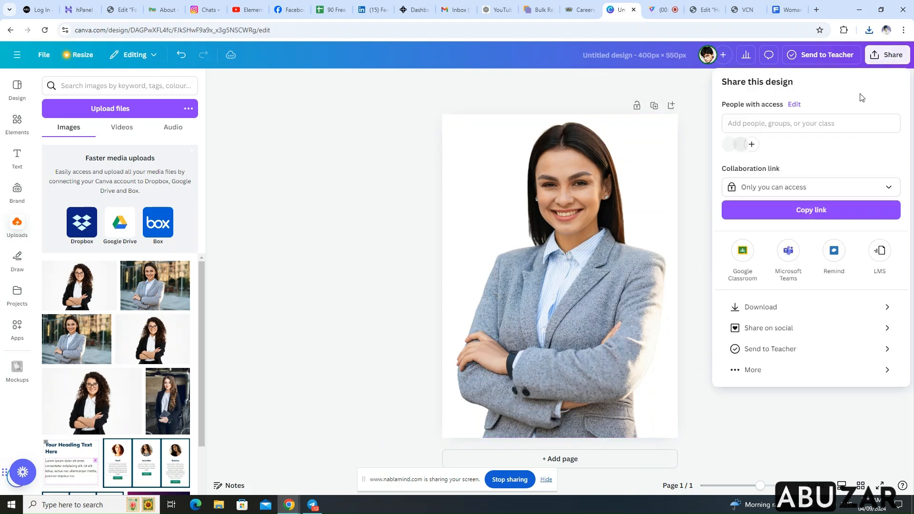
pyautogui.click(820, 310)
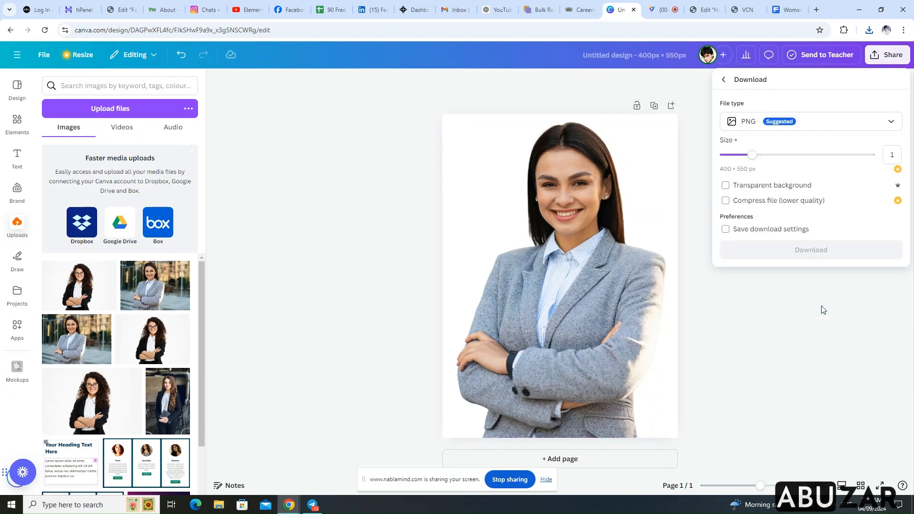
pyautogui.click(815, 252)
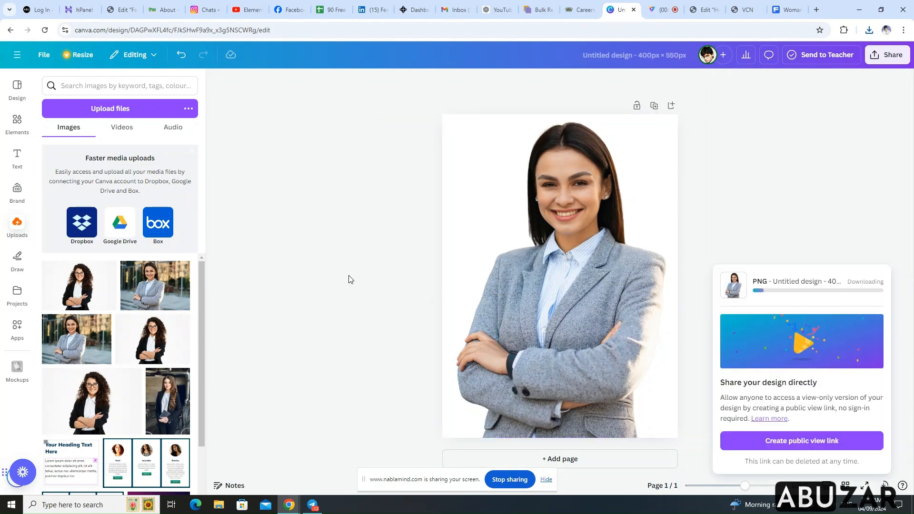
# Delete the grey-blazer photo from the page
pyautogui.click(563, 213)
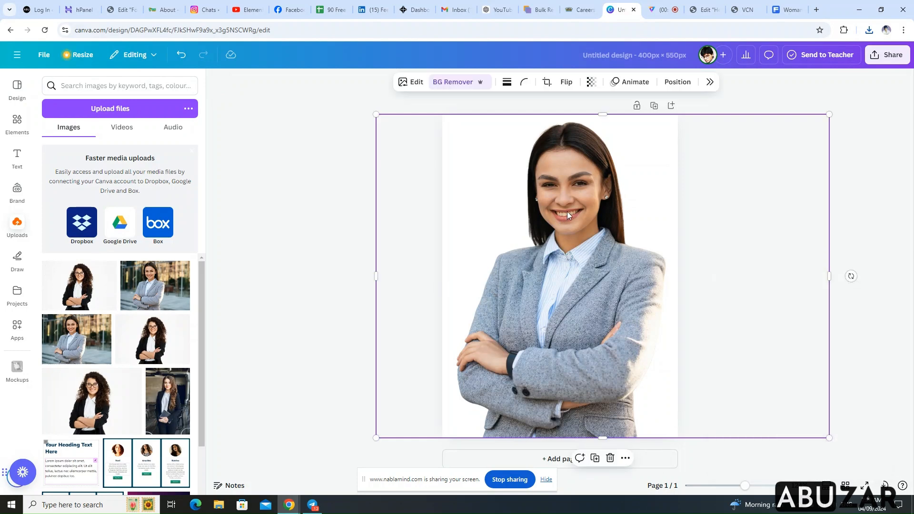
pyautogui.rightClick(588, 193)
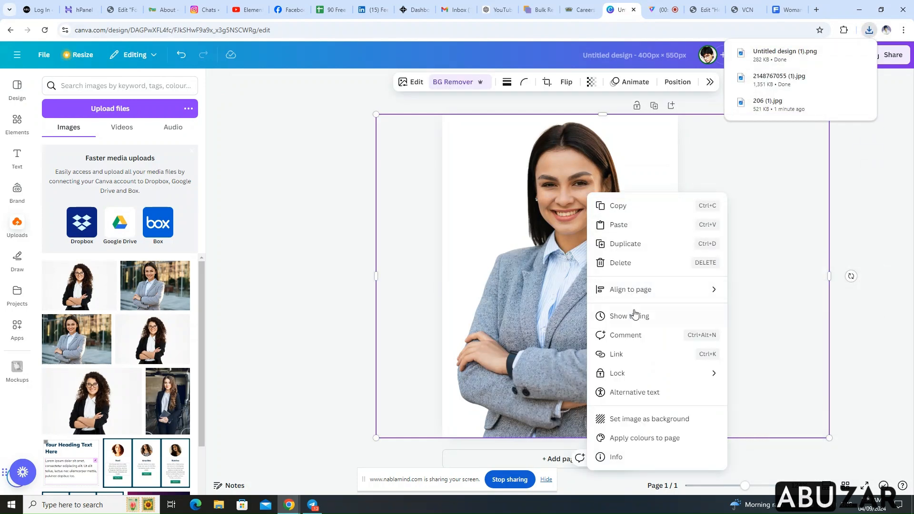
pyautogui.click(649, 263)
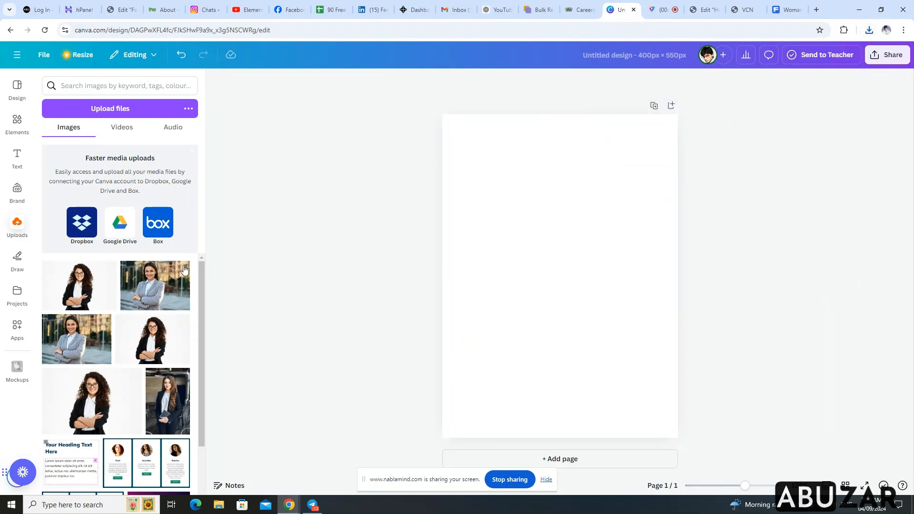
# Place the uploaded photo of the curly-haired woman with glasses on the page, enlarging and positioning it so she fills the page
pyautogui.click(93, 286)
pyautogui.moveTo(568, 278); pyautogui.dragTo(496, 162)
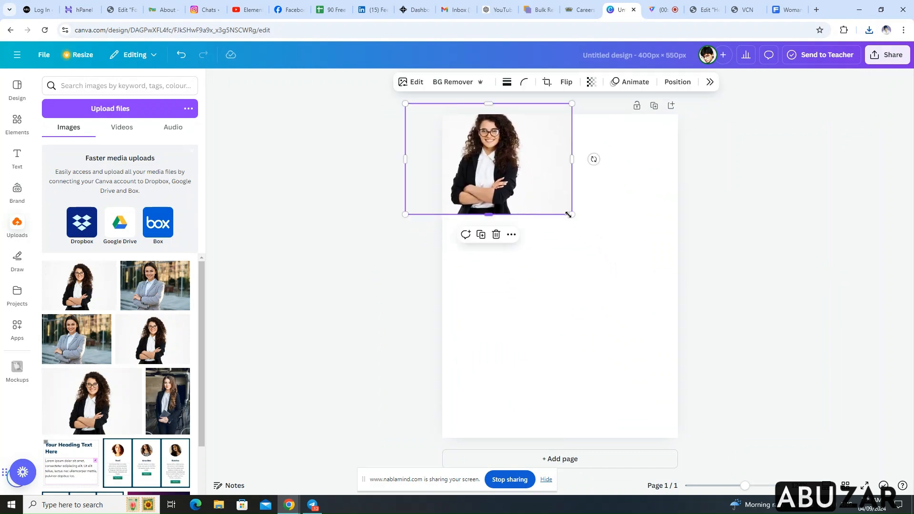
pyautogui.moveTo(572, 215); pyautogui.dragTo(866, 410)
pyautogui.moveTo(728, 281); pyautogui.dragTo(657, 307)
pyautogui.moveTo(340, 130); pyautogui.dragTo(282, 97)
pyautogui.moveTo(564, 215); pyautogui.dragTo(568, 216)
pyautogui.moveTo(812, 97); pyautogui.dragTo(768, 127)
pyautogui.moveTo(621, 205); pyautogui.dragTo(655, 197)
pyautogui.click(829, 117)
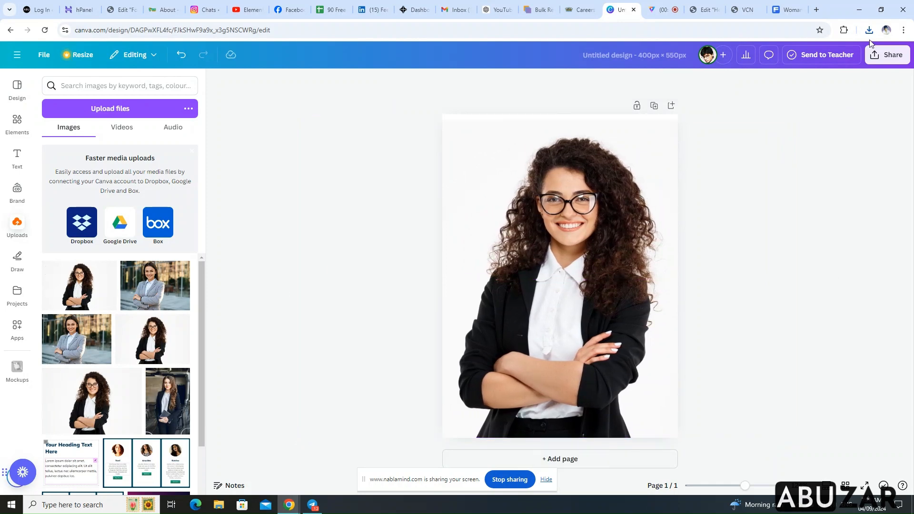
# Download the curly-haired woman's design as a PNG at 400 × 550 px
pyautogui.click(889, 55)
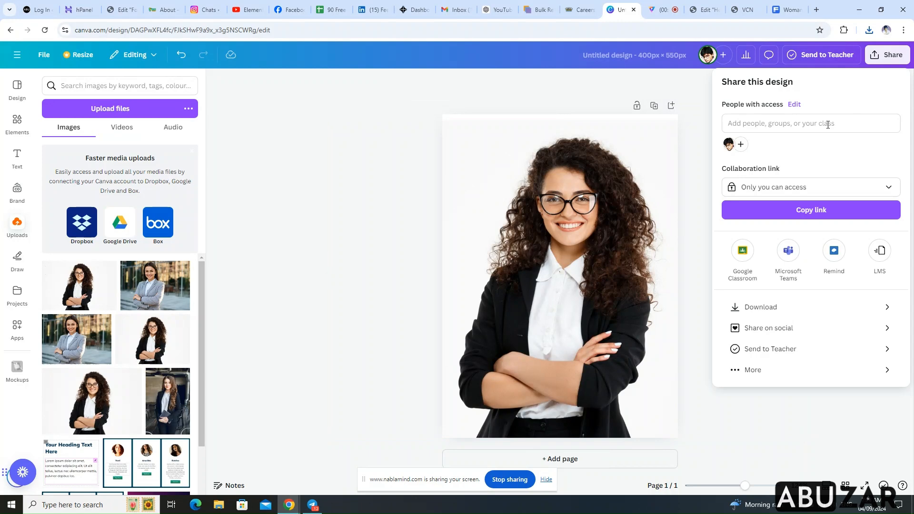
pyautogui.click(791, 309)
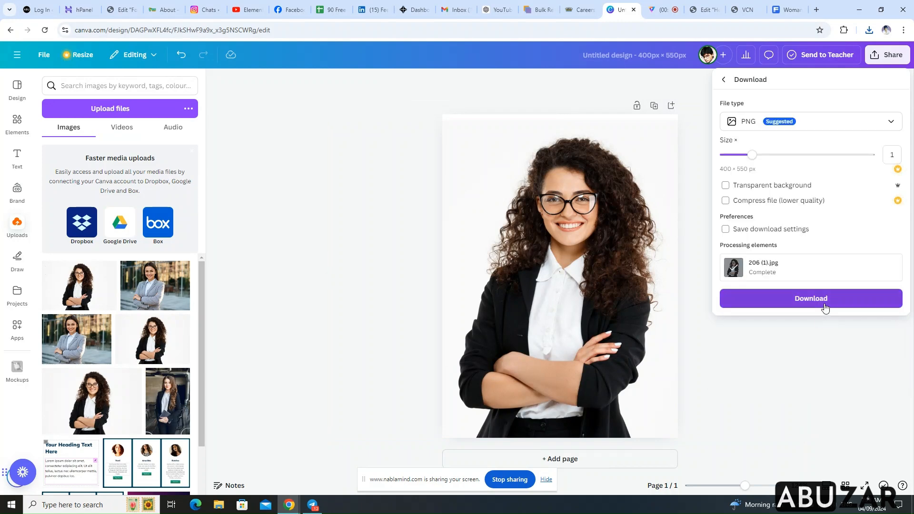
pyautogui.click(824, 305)
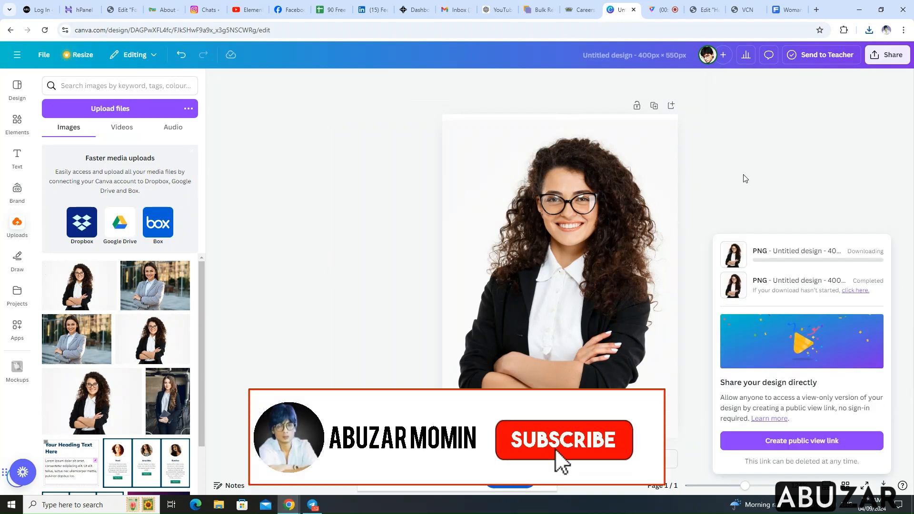
# Switch to the Elementor editor and add an Image widget to the empty container below the site header
pyautogui.click(703, 10)
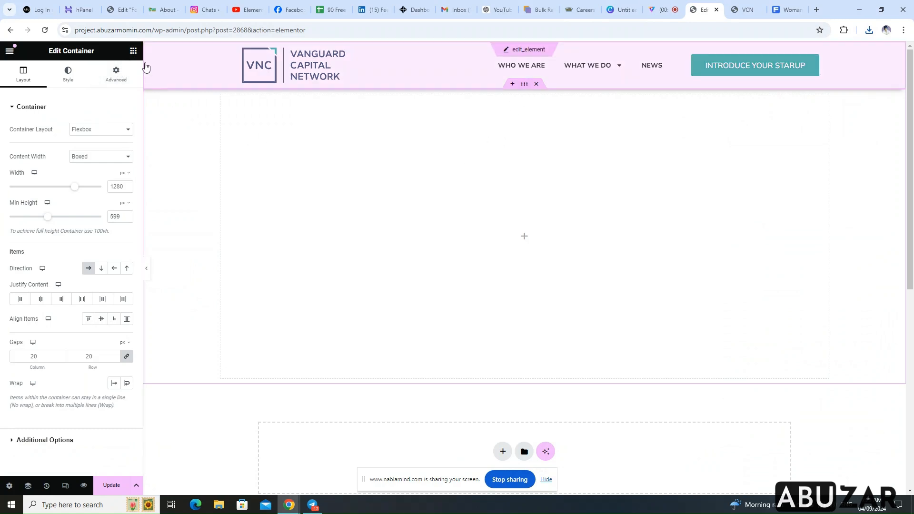
pyautogui.click(134, 51)
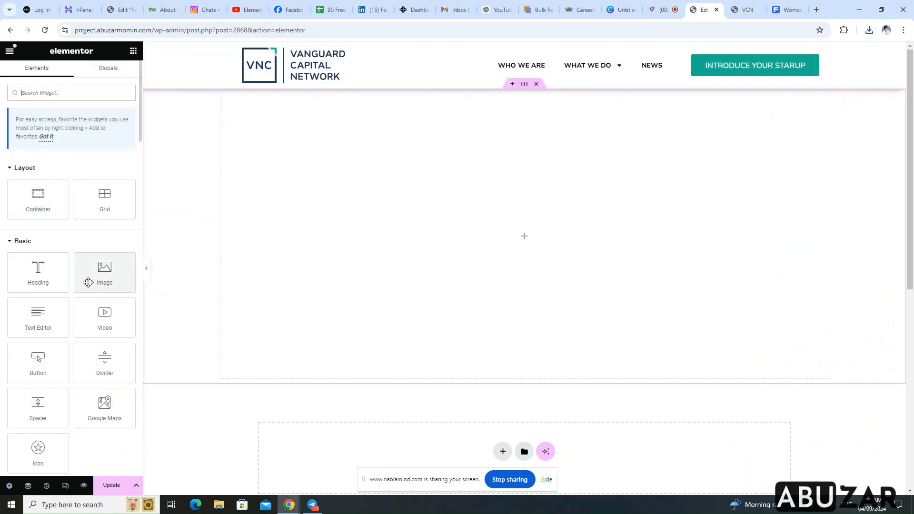
pyautogui.moveTo(104, 279); pyautogui.dragTo(419, 271)
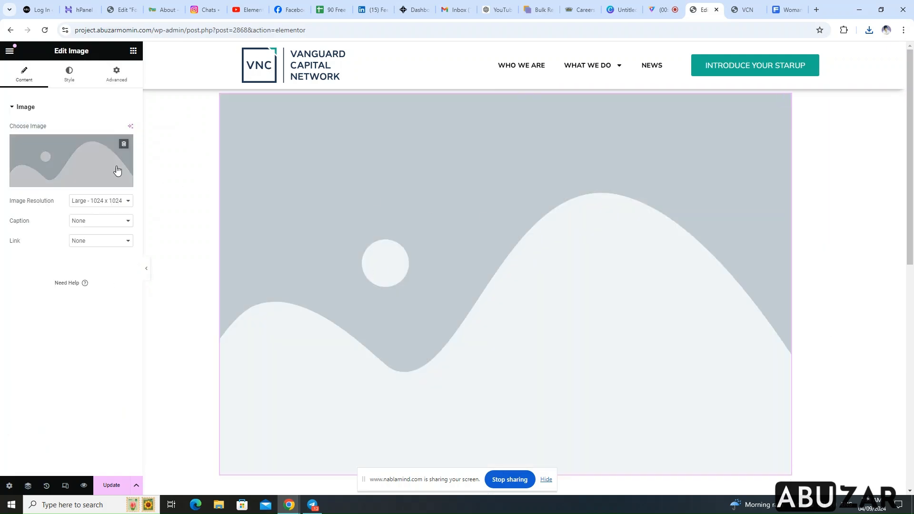
# Insert the grey-blazer woman's portrait from the media library into the Image widget and set its image resolution to Full
pyautogui.click(45, 158)
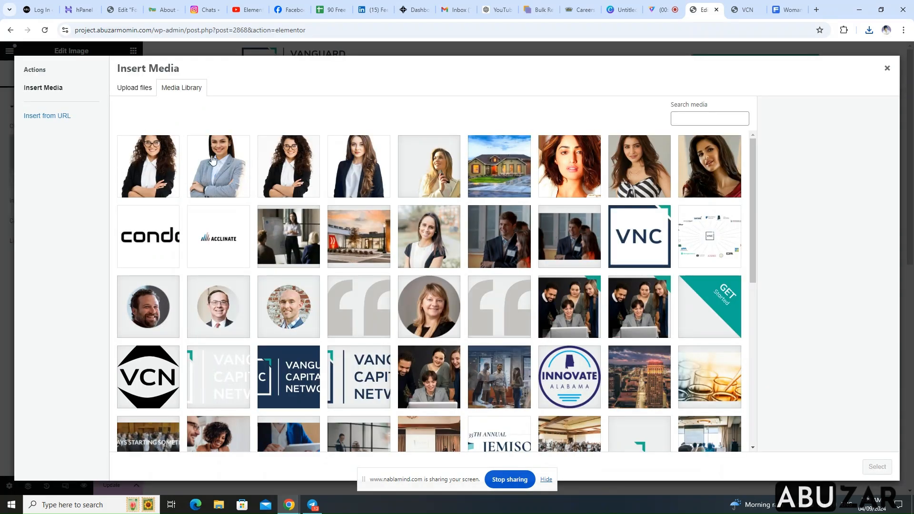
pyautogui.click(139, 90)
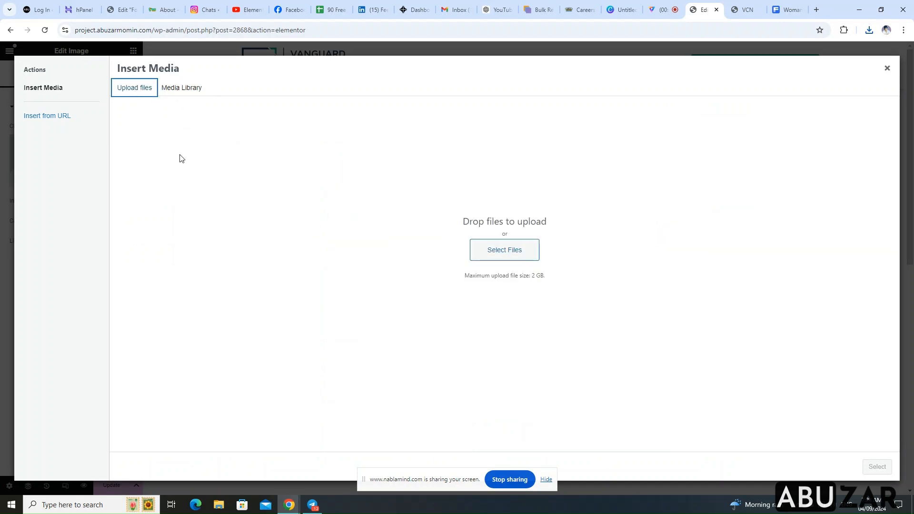
pyautogui.click(169, 91)
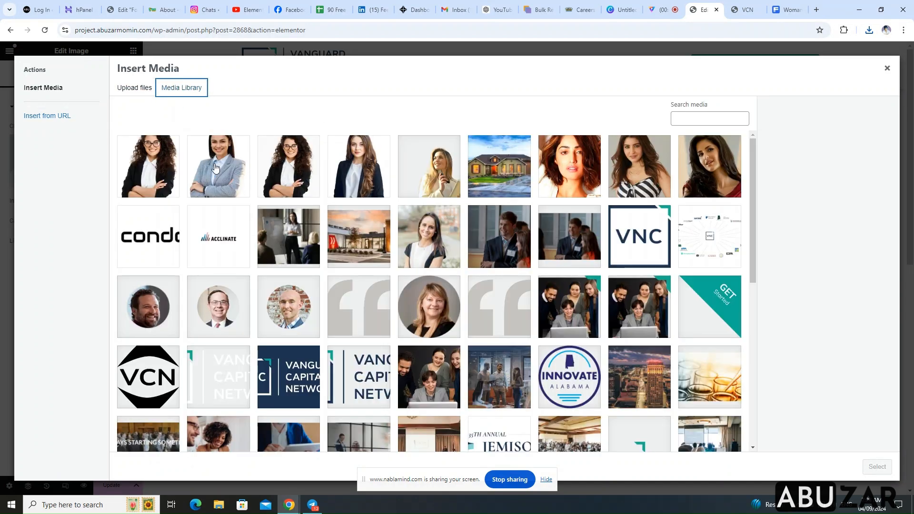
pyautogui.click(217, 164)
pyautogui.click(881, 467)
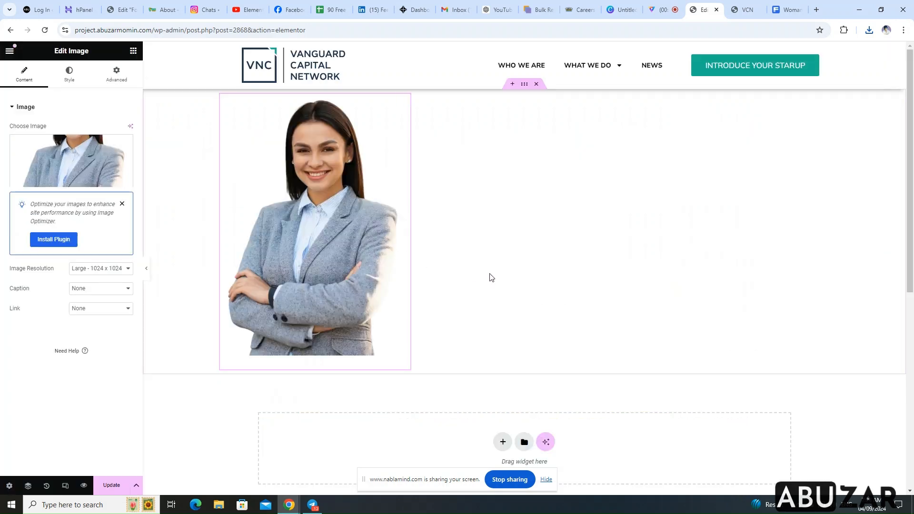
pyautogui.click(122, 268)
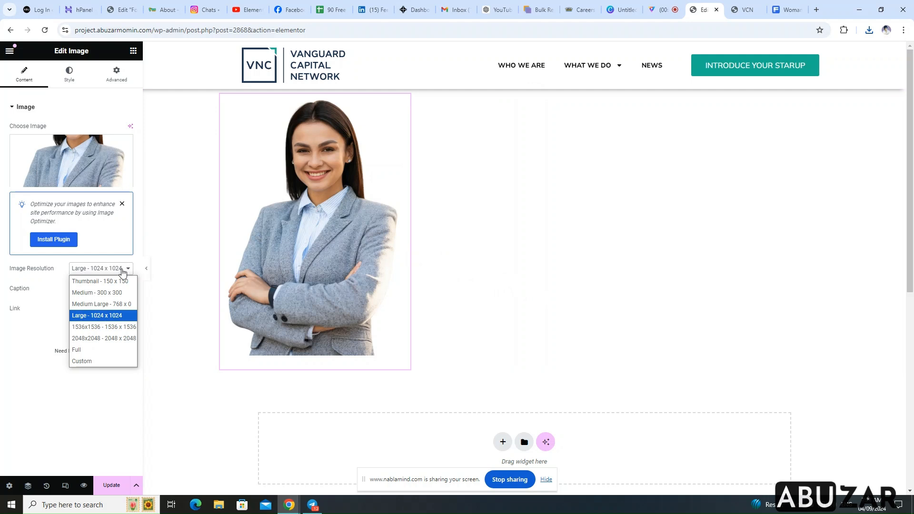
pyautogui.click(107, 352)
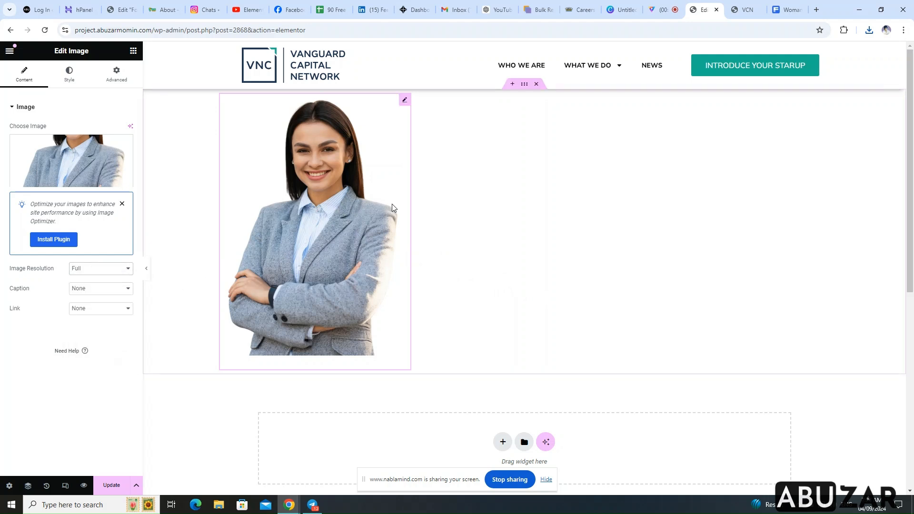
# Add an inner container beside the portrait and move it before the image in the Navigator structure
pyautogui.click(133, 51)
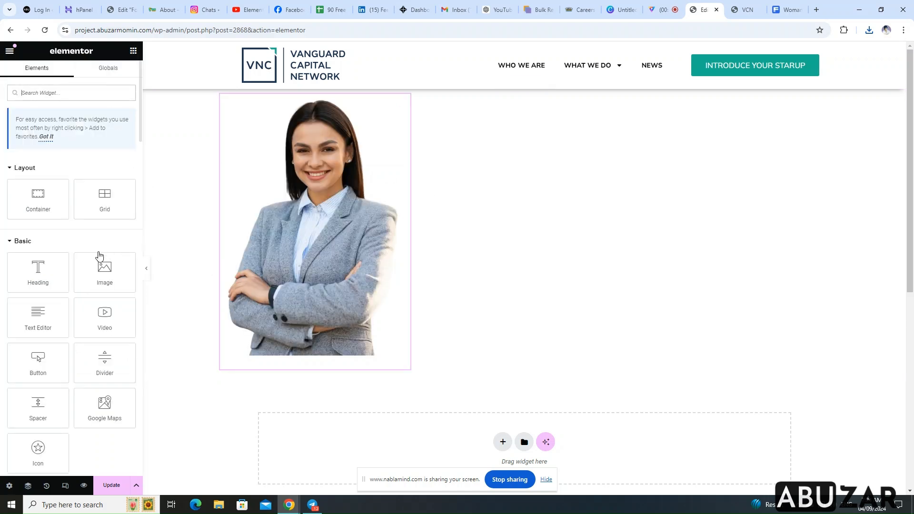
pyautogui.moveTo(39, 198); pyautogui.dragTo(396, 228)
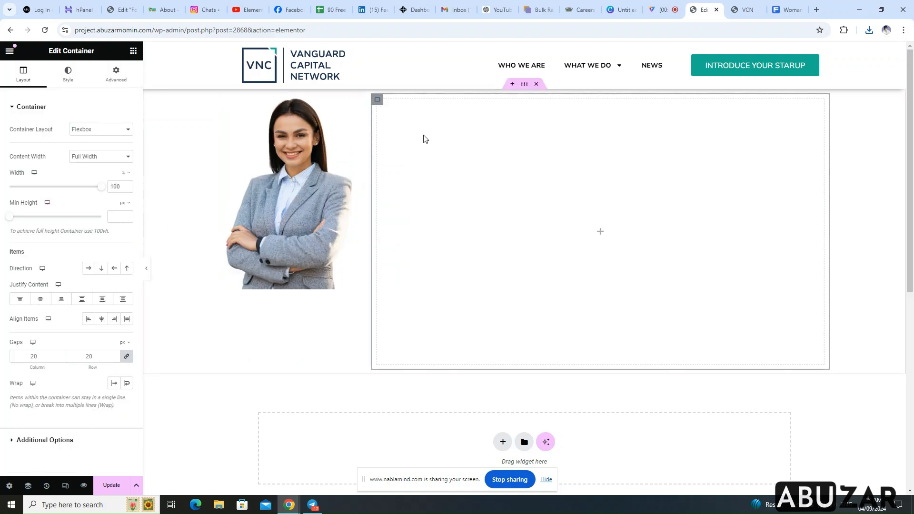
pyautogui.rightClick(622, 202)
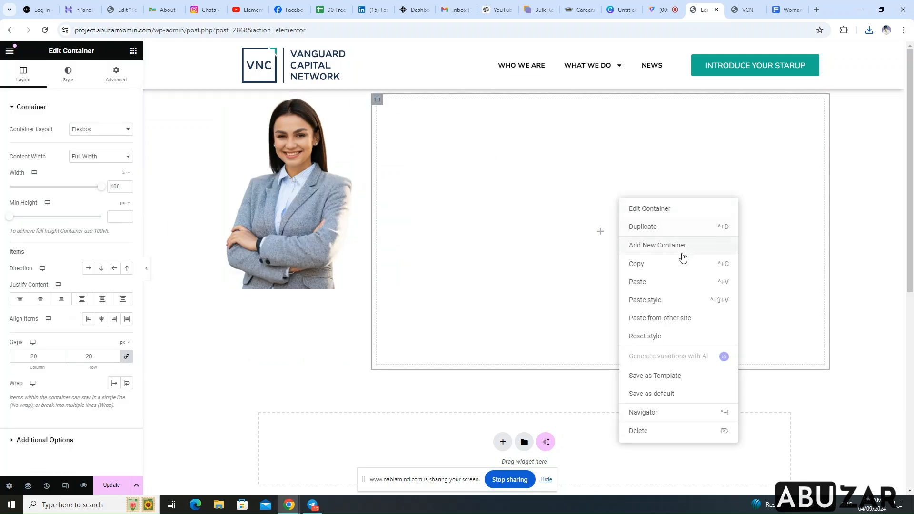
pyautogui.click(660, 412)
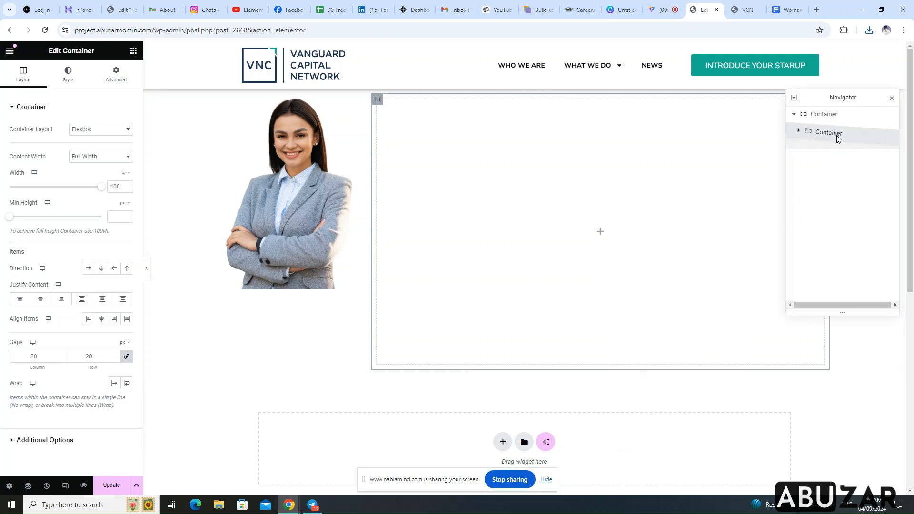
pyautogui.moveTo(836, 146); pyautogui.dragTo(836, 123)
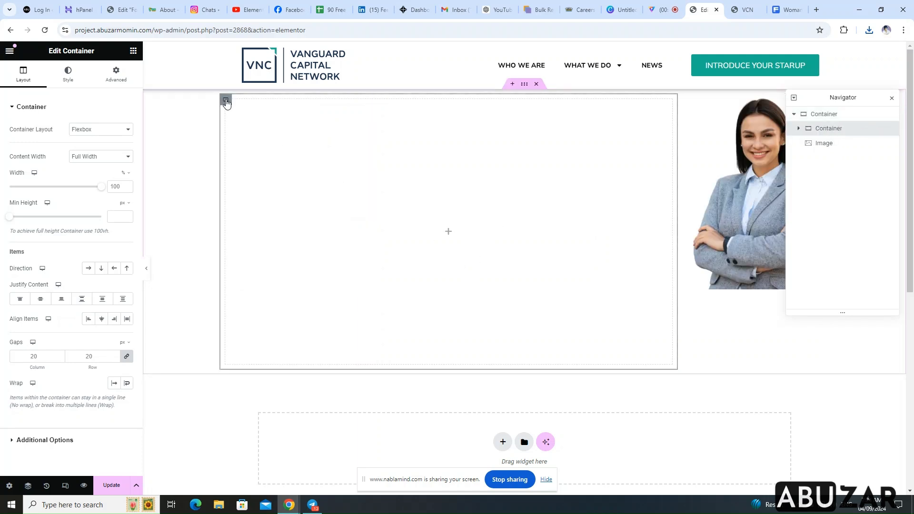
# Add a Heading widget and a Button widget below it inside the inner container
pyautogui.click(133, 50)
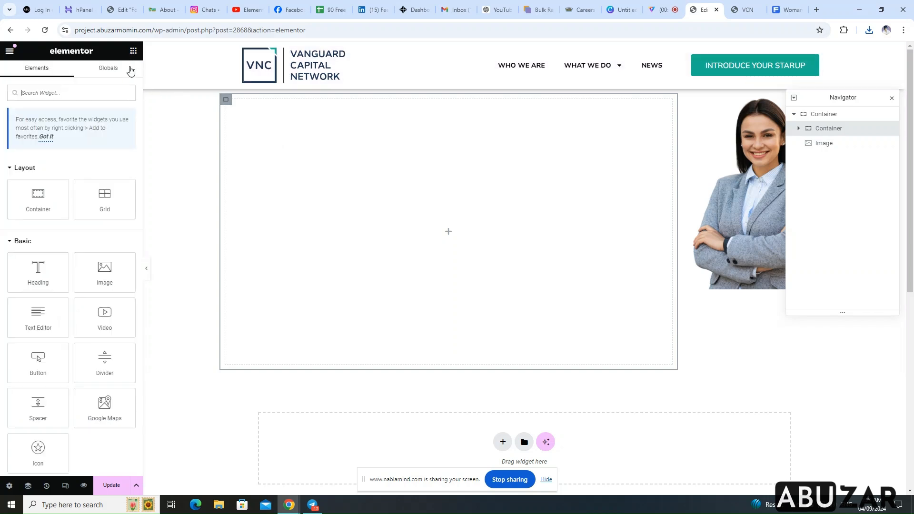
pyautogui.click(43, 273)
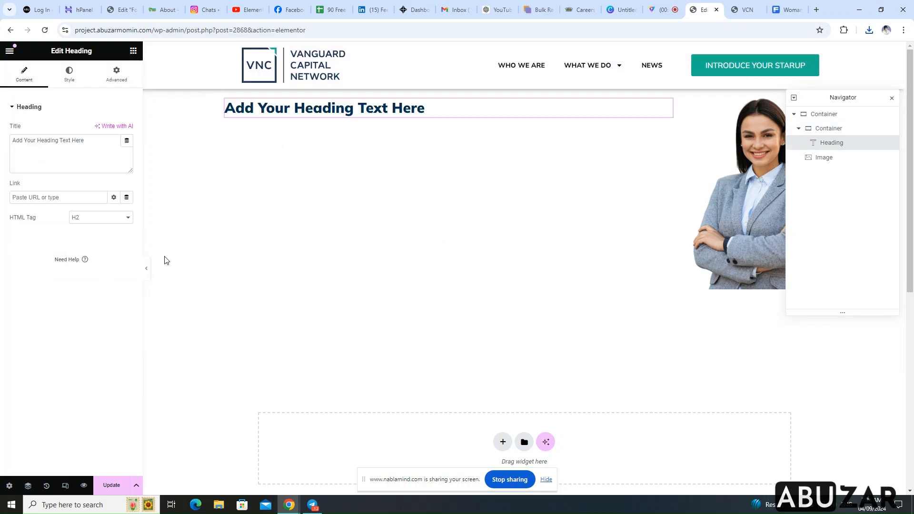
pyautogui.click(226, 101)
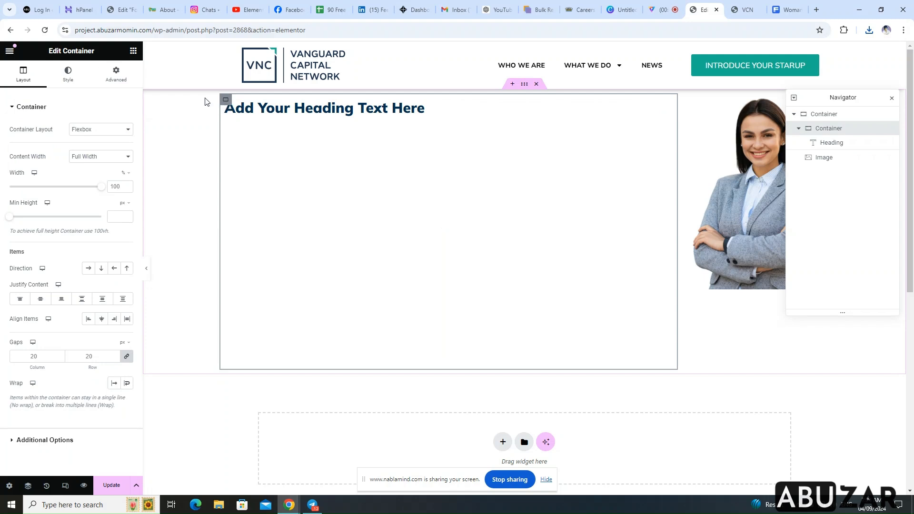
pyautogui.click(133, 51)
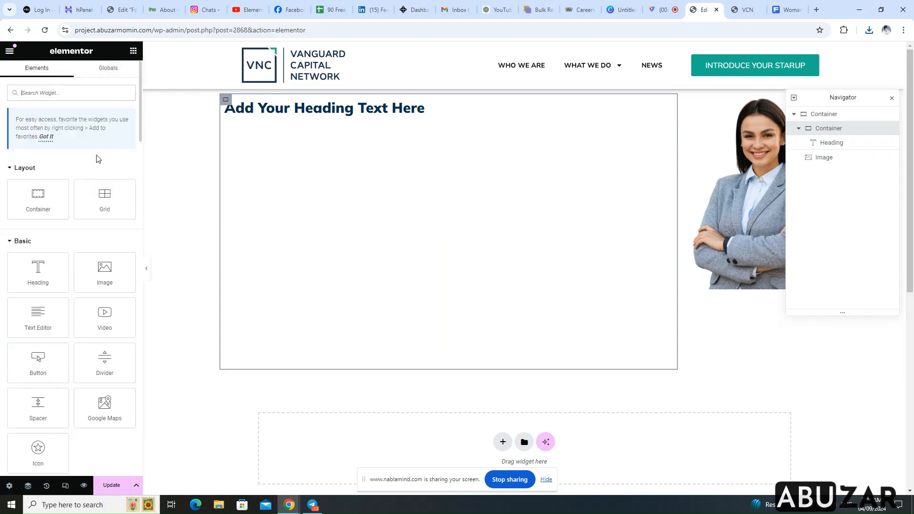
pyautogui.click(43, 364)
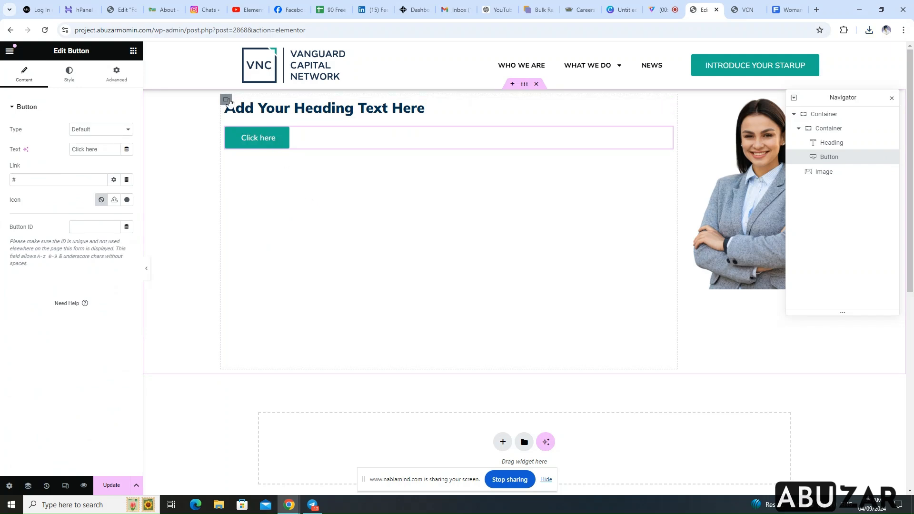
# Replace the heading's title with "Find Angel Investors and Syndicate in Your Local Area", copied from the VCN homepage
pyautogui.click(268, 122)
pyautogui.click(369, 111)
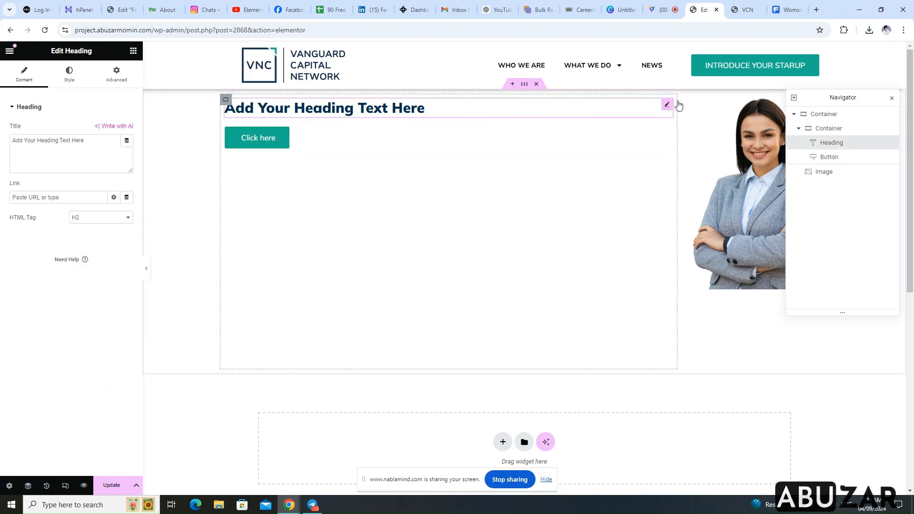
pyautogui.click(745, 10)
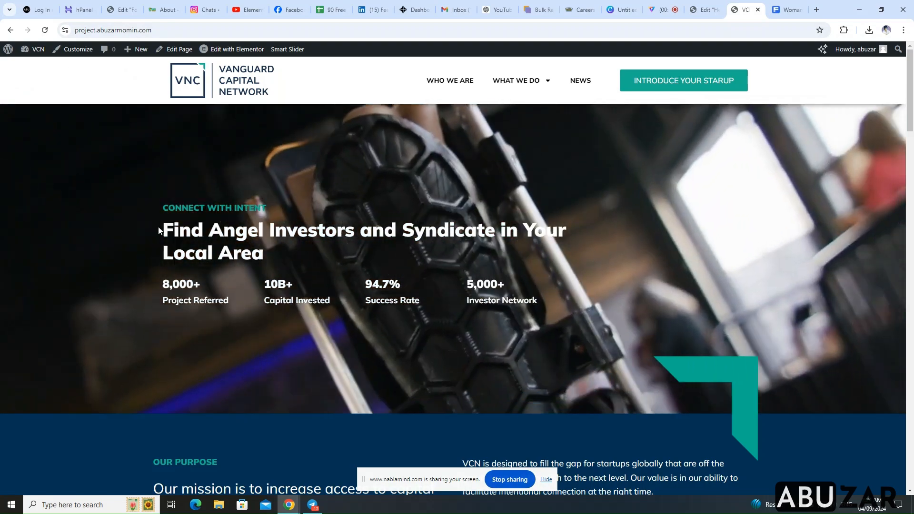
pyautogui.moveTo(163, 230); pyautogui.dragTo(255, 251)
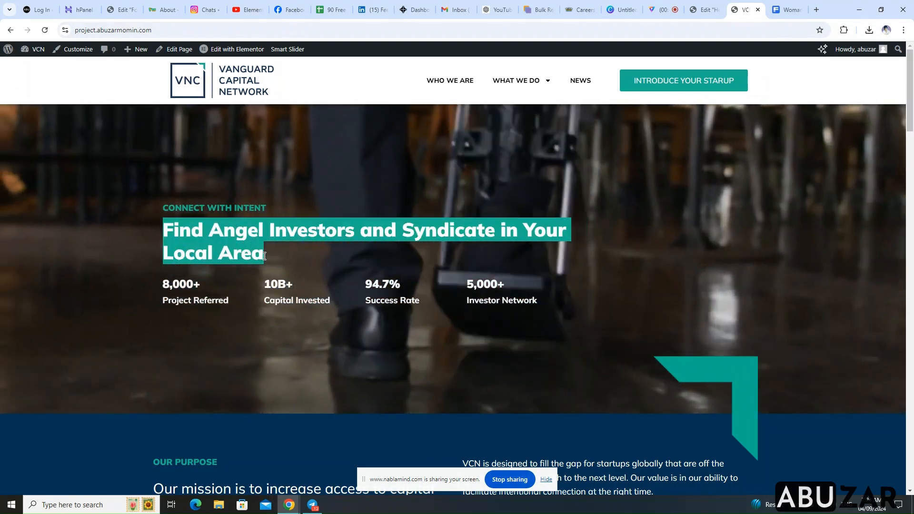
pyautogui.rightClick(255, 251)
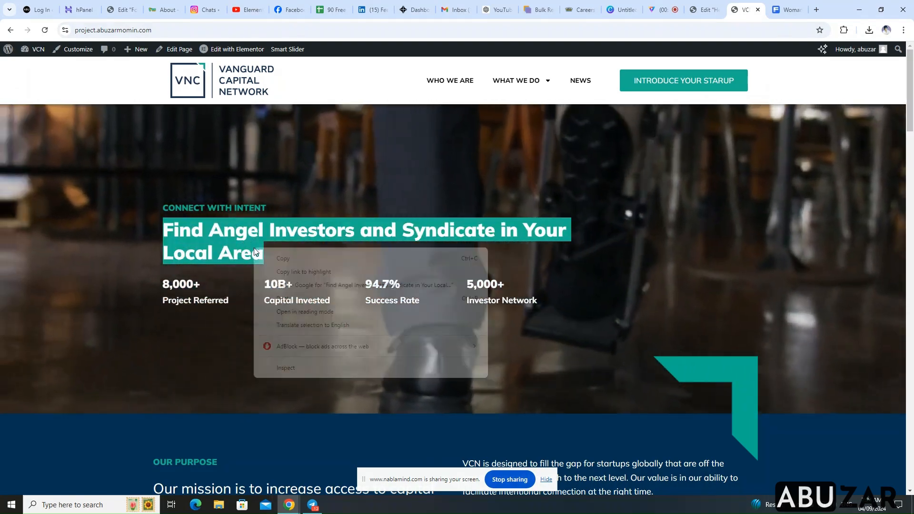
pyautogui.click(285, 259)
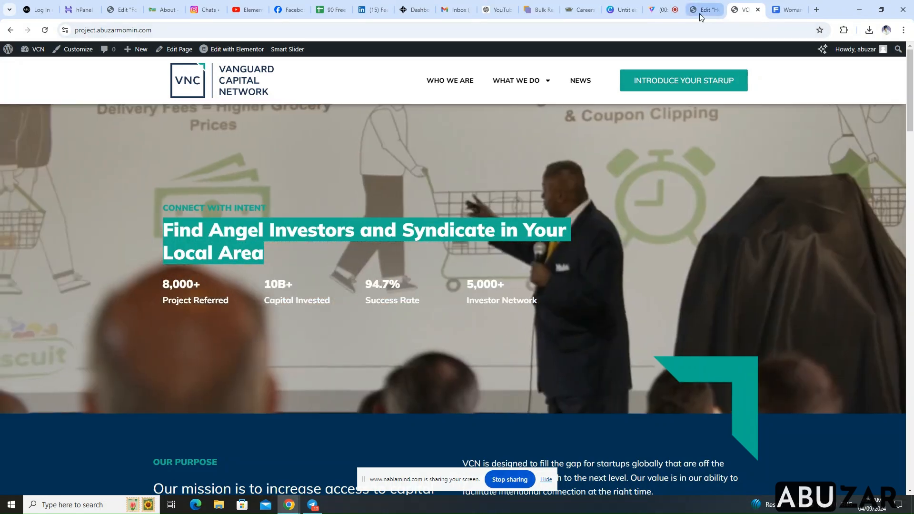
pyautogui.click(699, 14)
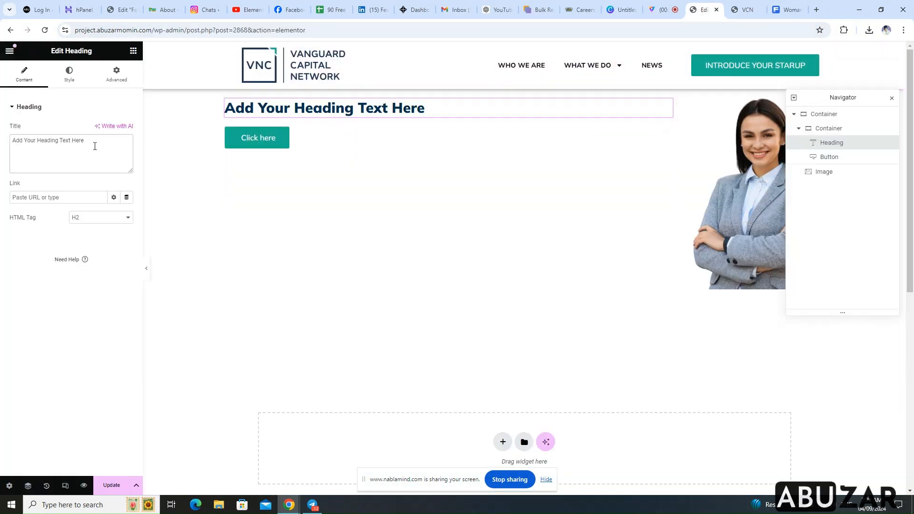
pyautogui.tripleClick(76, 141)
pyautogui.rightClick(77, 140)
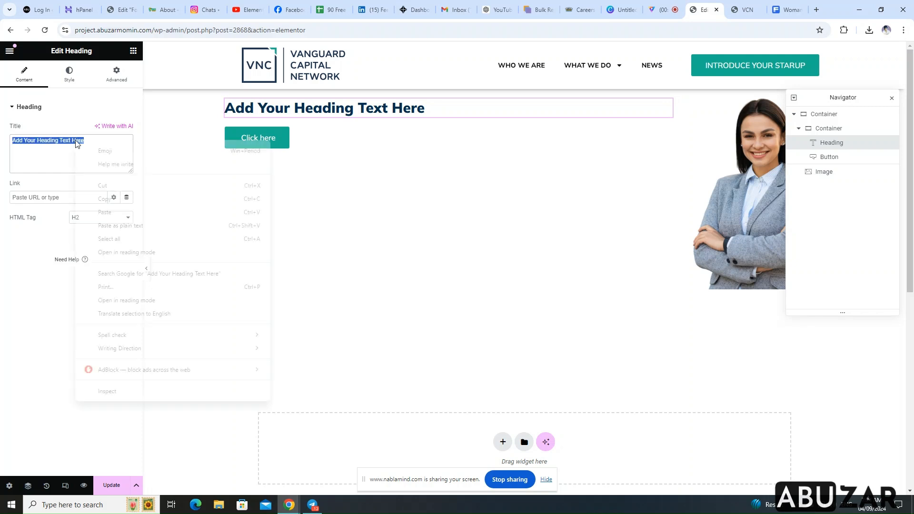
pyautogui.click(105, 212)
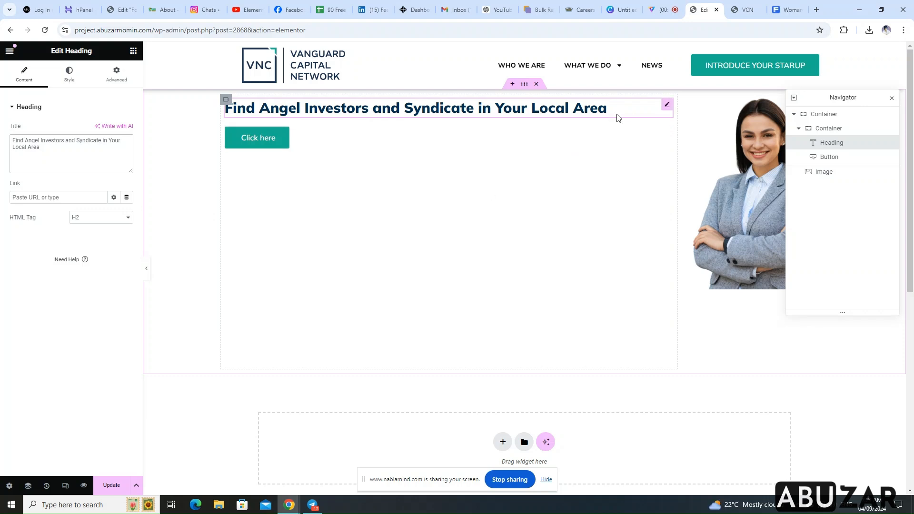
# Duplicate the heading and replace the upper one's title with "CONNECT WITH INTENT", copied from the VCN homepage
pyautogui.rightClick(667, 111)
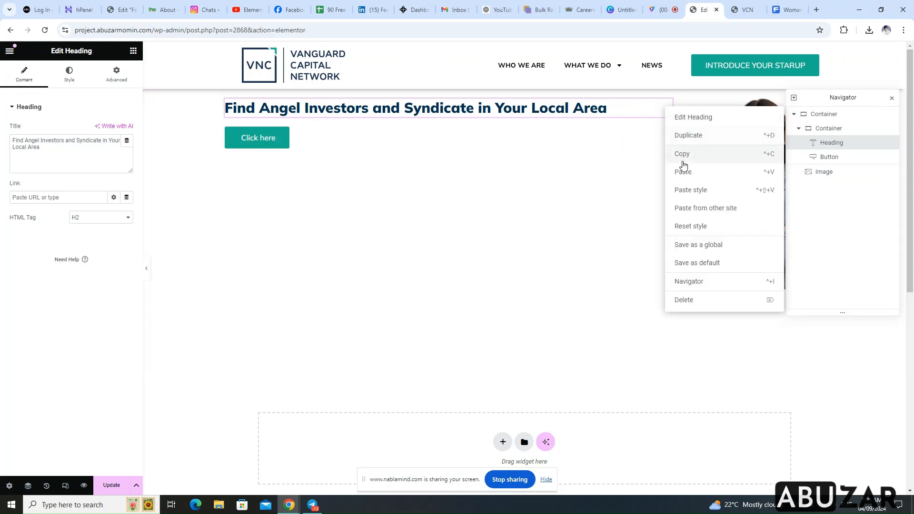
pyautogui.click(691, 138)
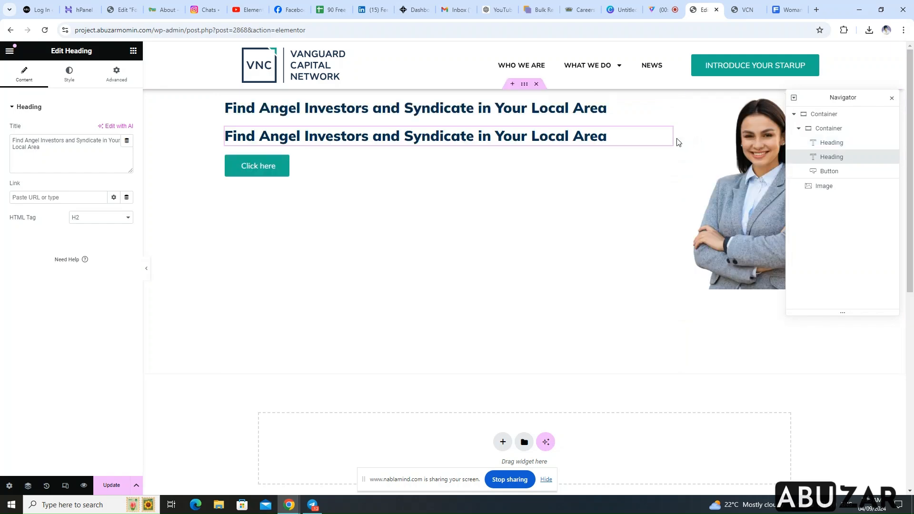
pyautogui.click(744, 9)
pyautogui.moveTo(266, 209); pyautogui.dragTo(163, 208)
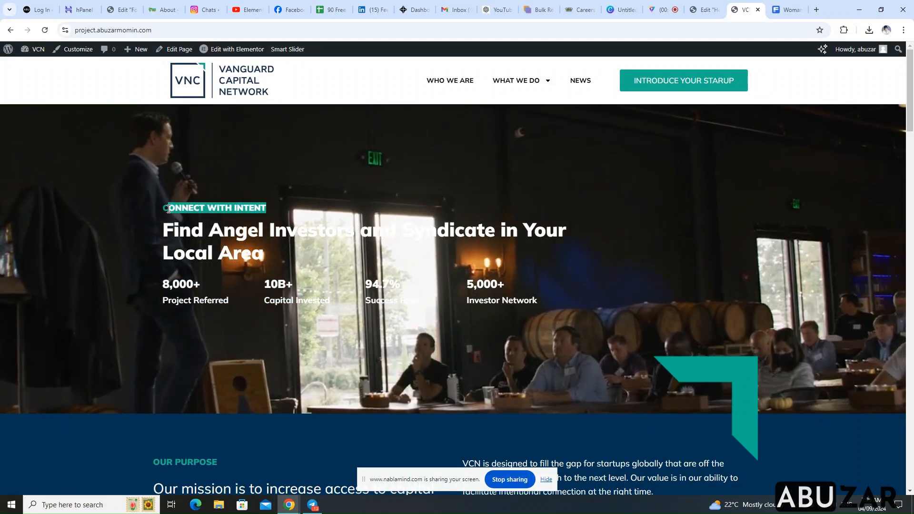
pyautogui.rightClick(165, 209)
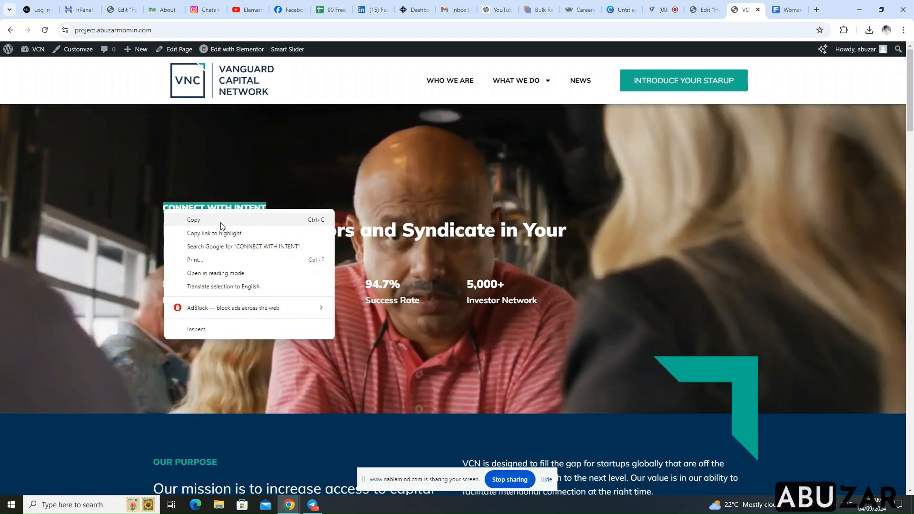
pyautogui.click(216, 220)
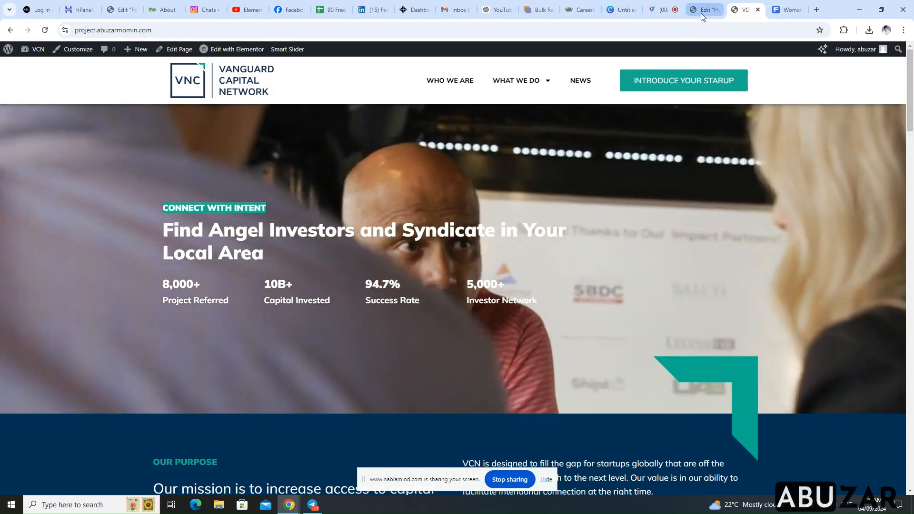
pyautogui.click(701, 13)
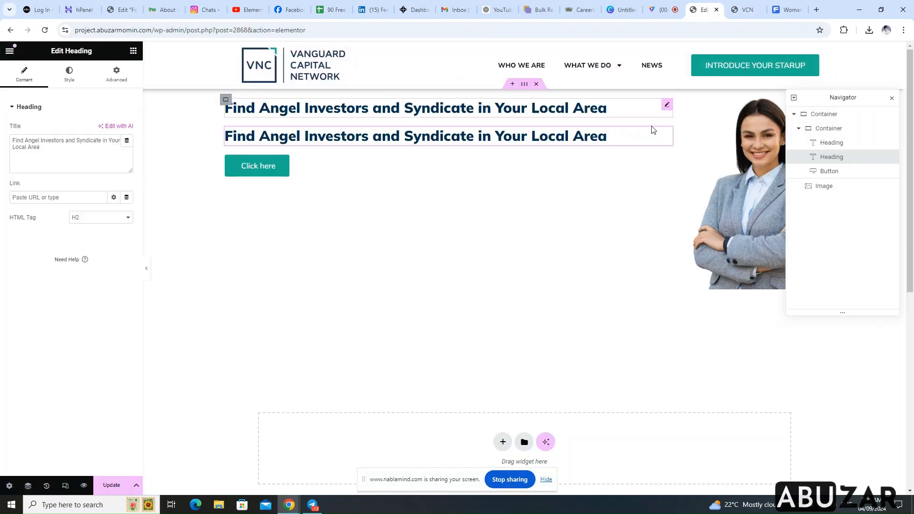
pyautogui.click(440, 120)
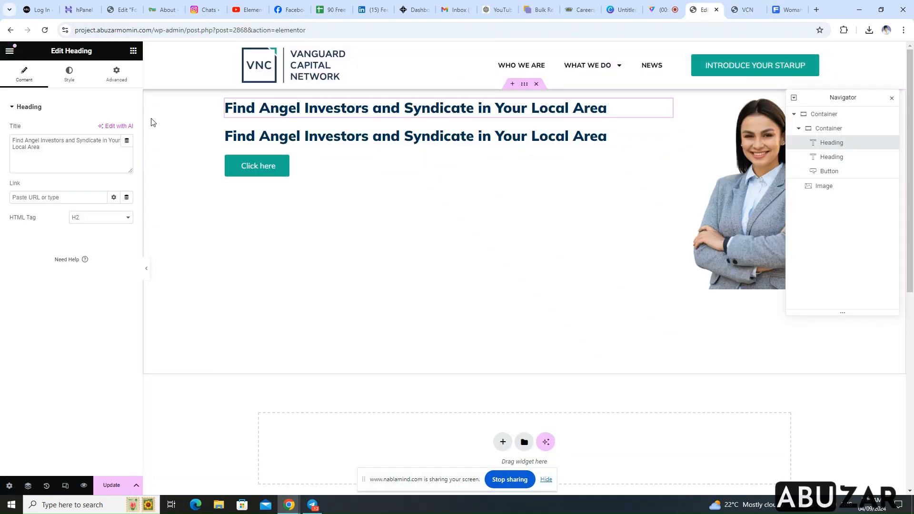
pyautogui.tripleClick(47, 143)
pyautogui.rightClick(54, 144)
pyautogui.click(88, 213)
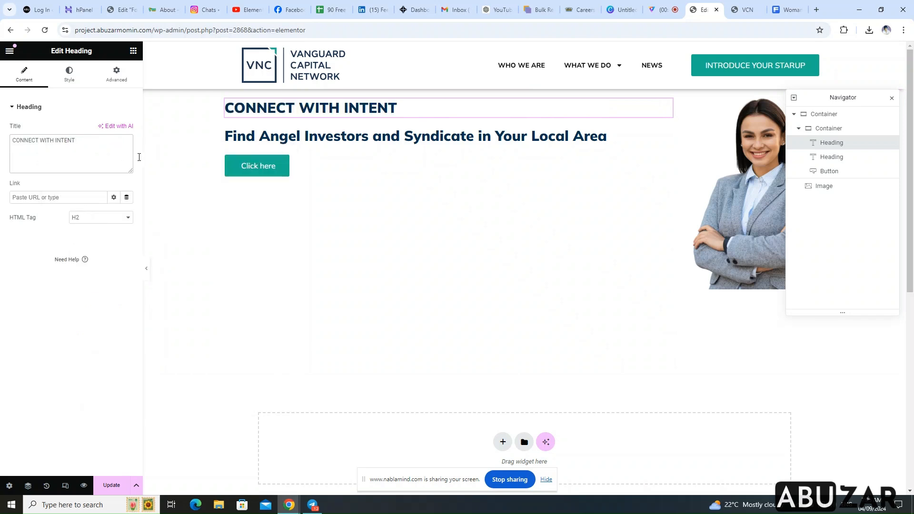
# Change the text of the button below the headings to "Book Now"
pyautogui.click(438, 179)
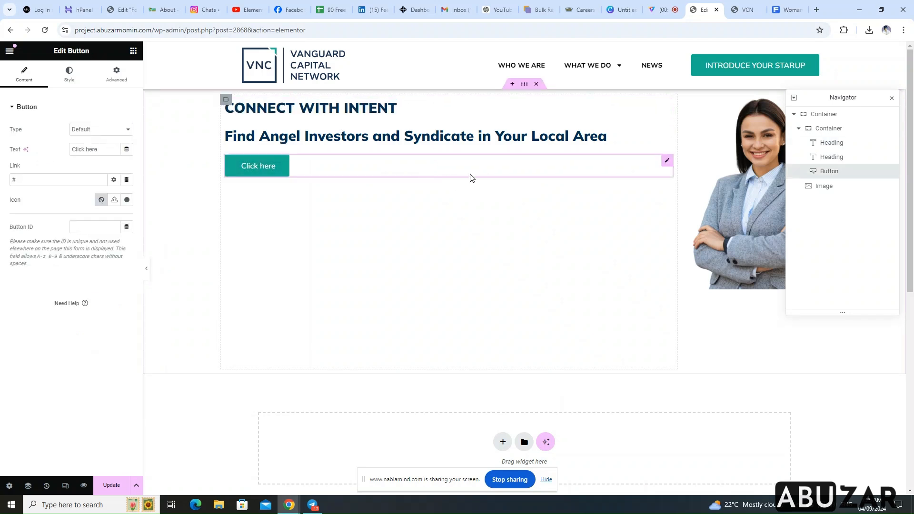
pyautogui.click(261, 169)
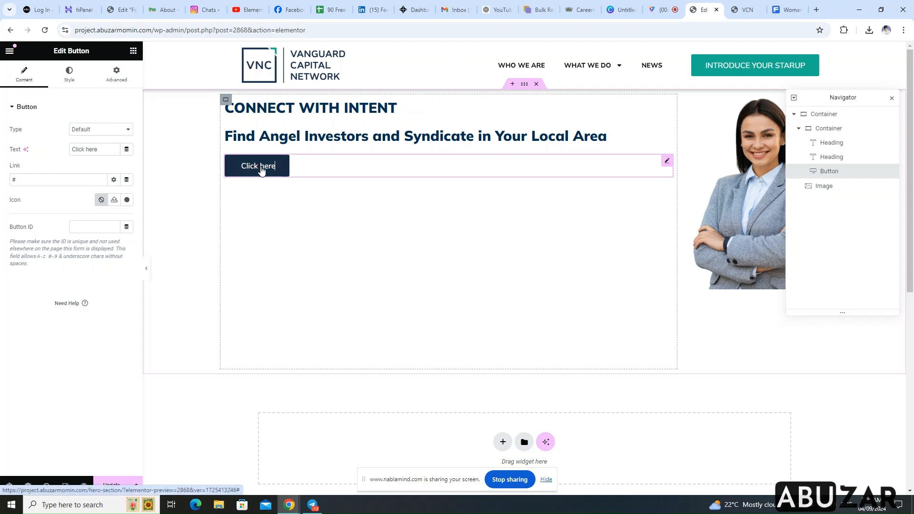
pyautogui.moveTo(103, 149); pyautogui.dragTo(52, 147)
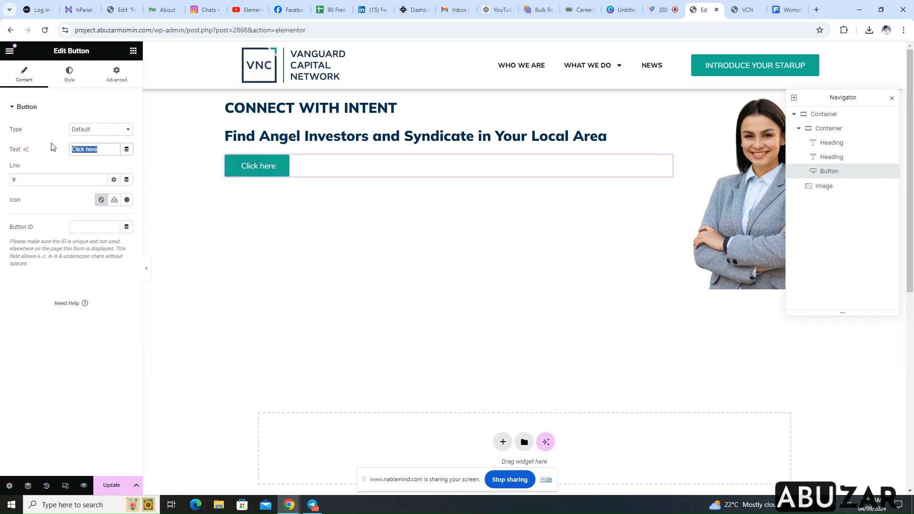
pyautogui.write('Book')
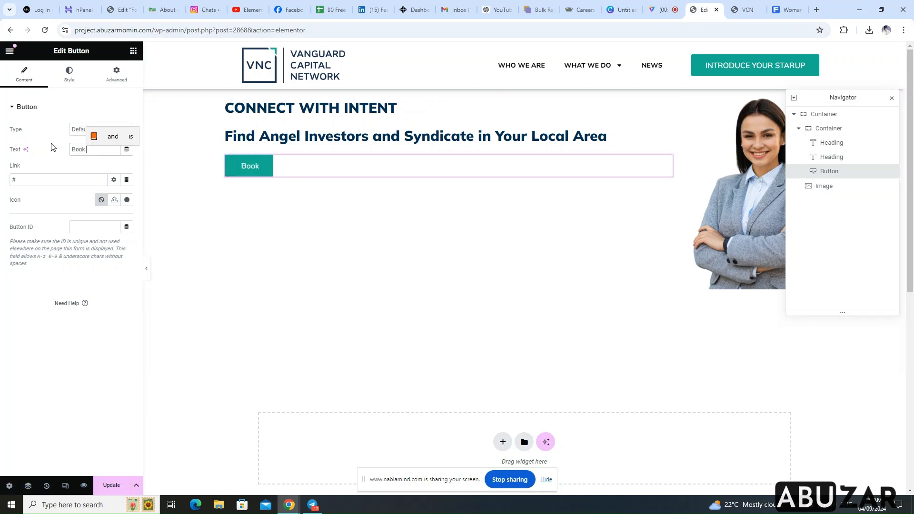
pyautogui.write(' Now')
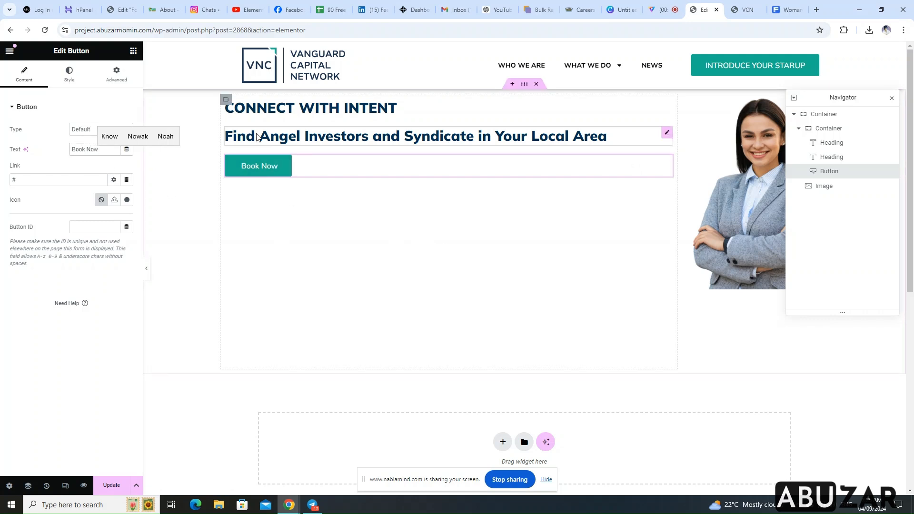
# Centre the headings and button vertically in the inner container with Justify Content, and close the Navigator
pyautogui.click(227, 100)
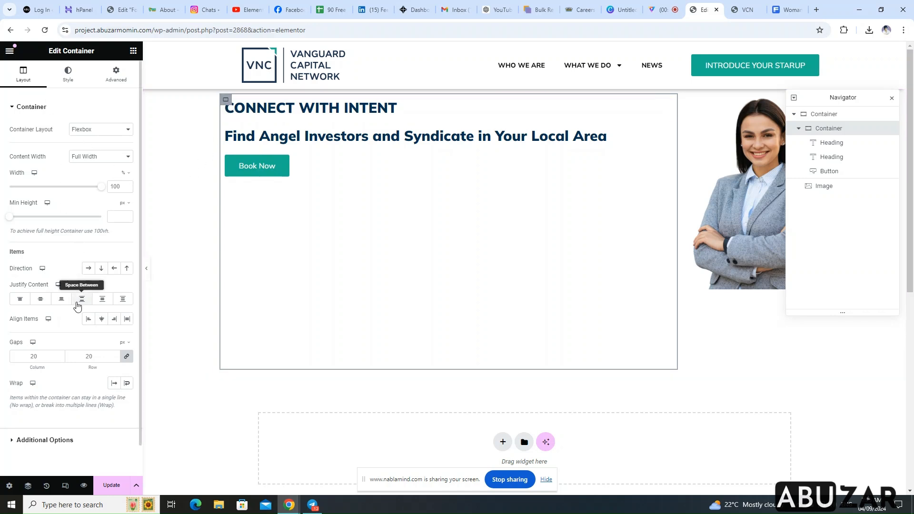
pyautogui.hotkey('ctrl', 'a')
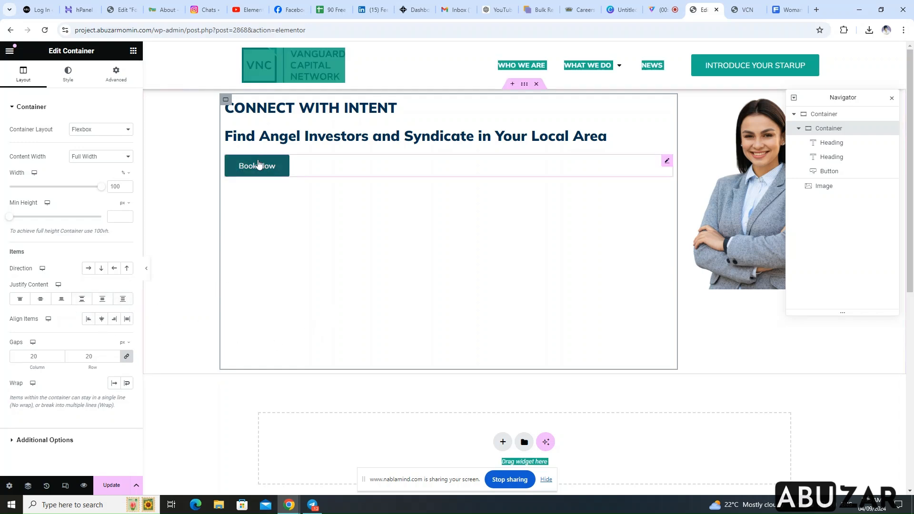
pyautogui.click(188, 288)
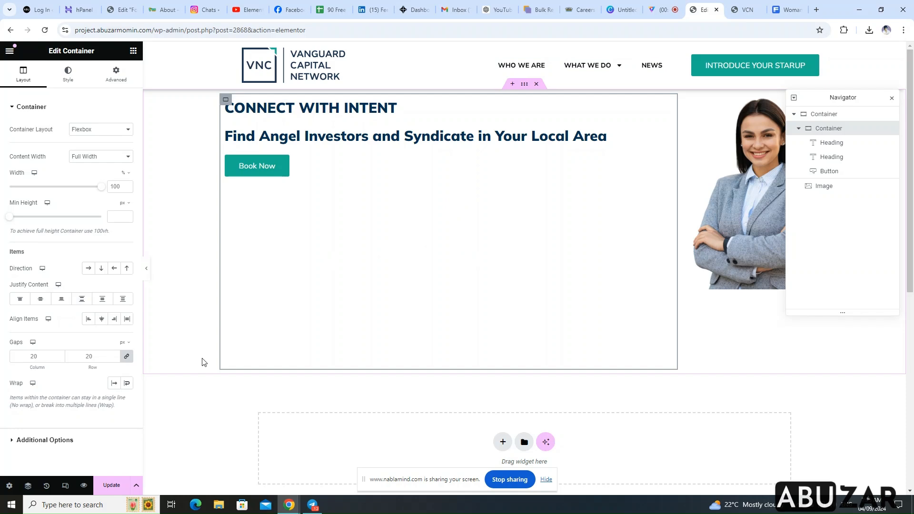
pyautogui.click(103, 324)
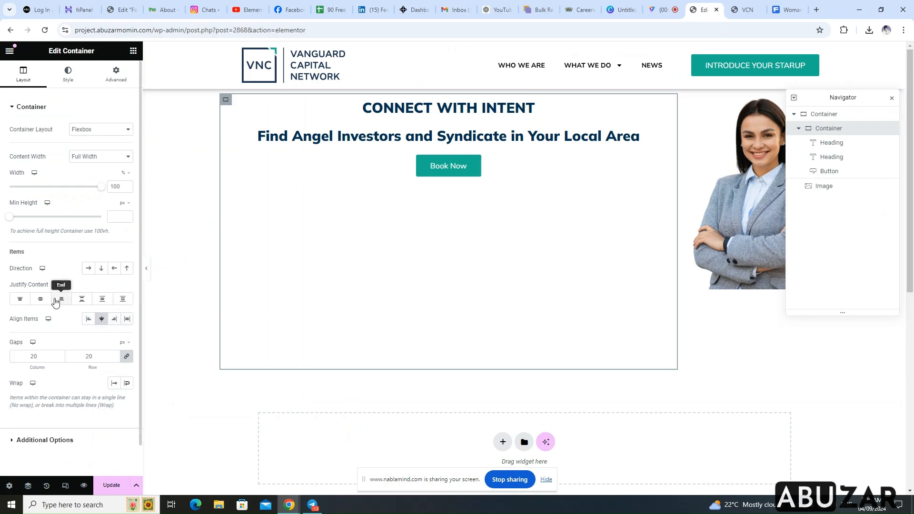
pyautogui.click(102, 318)
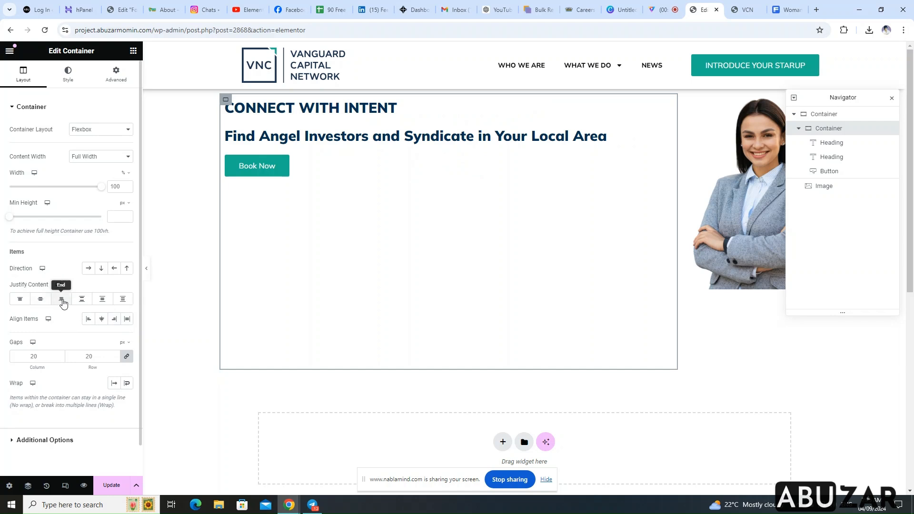
pyautogui.click(41, 301)
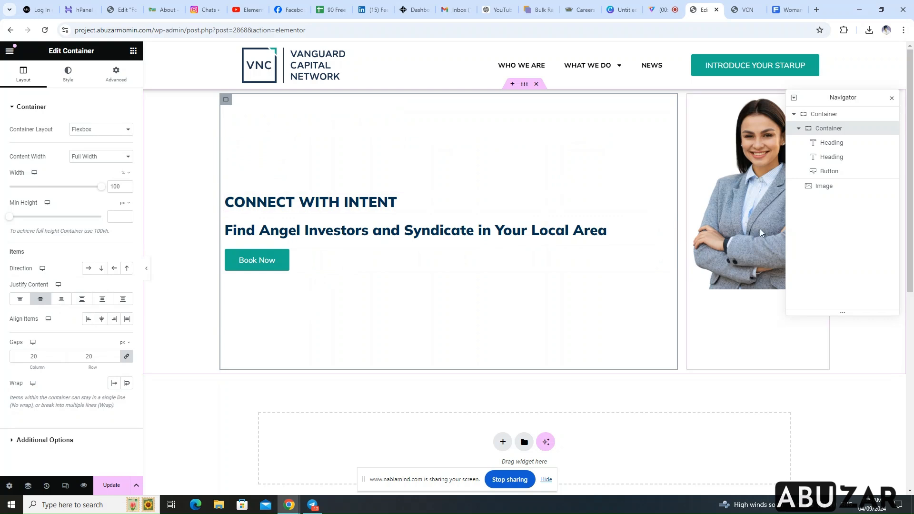
pyautogui.click(892, 99)
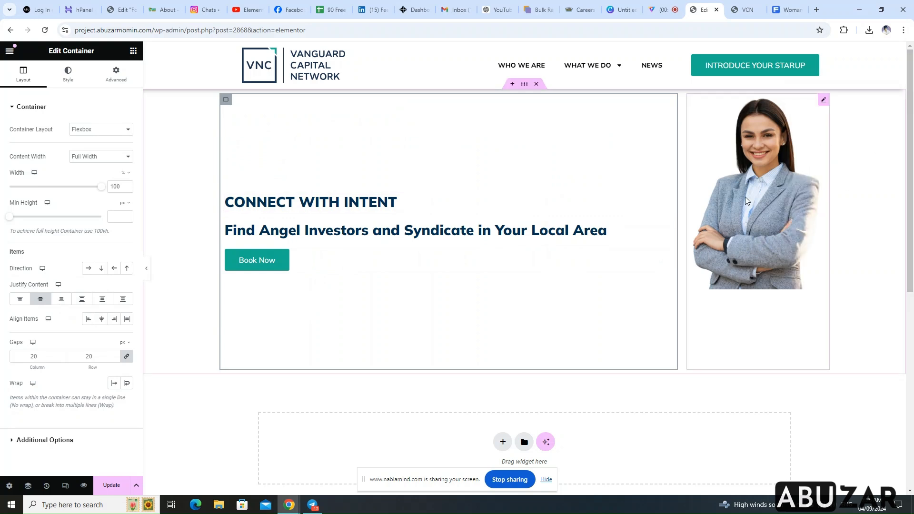
# Set the portrait image's width to 100% and the inner container's width to 50%
pyautogui.click(824, 102)
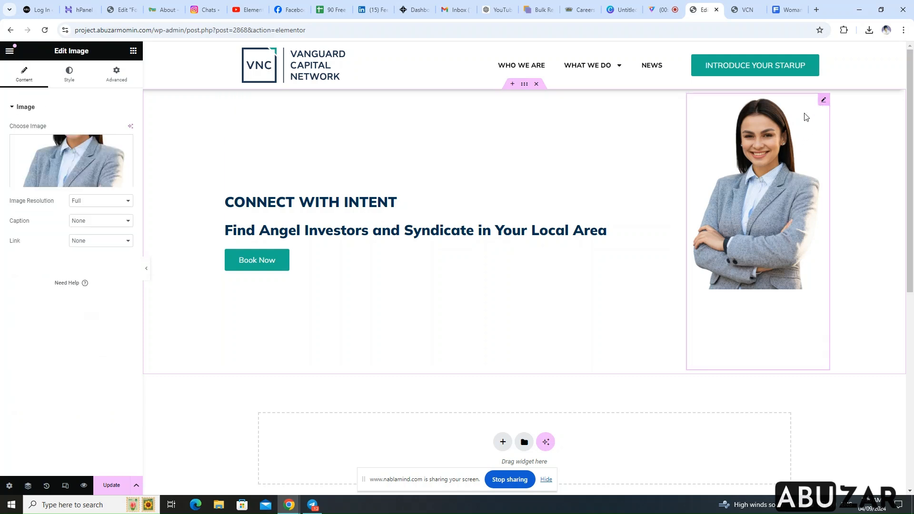
pyautogui.click(73, 81)
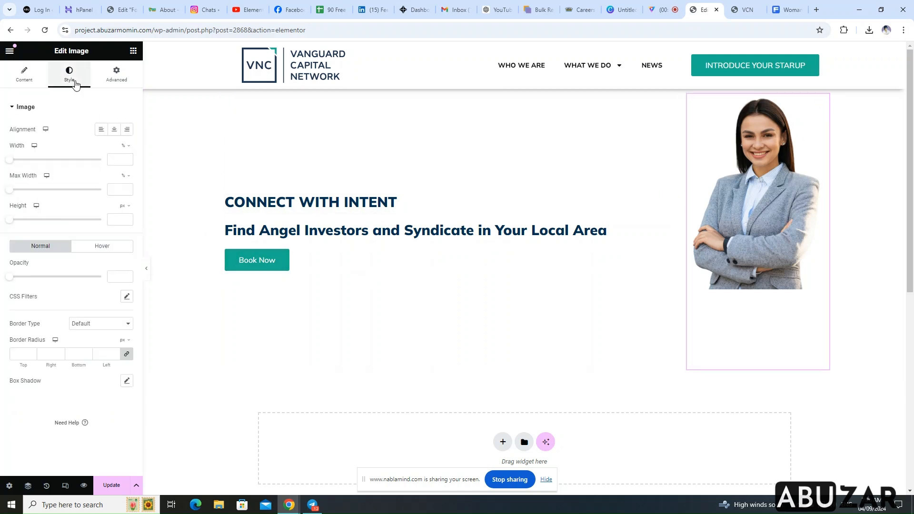
pyautogui.moveTo(11, 166); pyautogui.dragTo(109, 183)
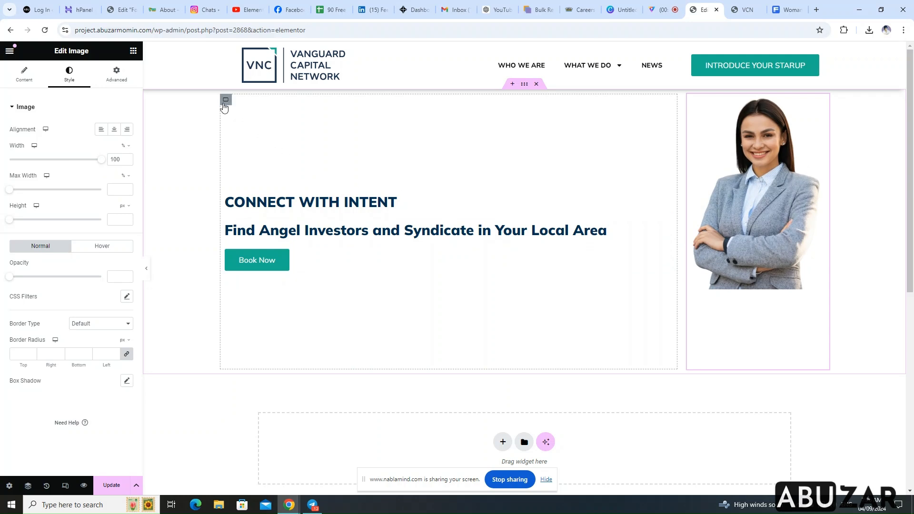
pyautogui.click(225, 101)
pyautogui.moveTo(103, 189); pyautogui.dragTo(57, 204)
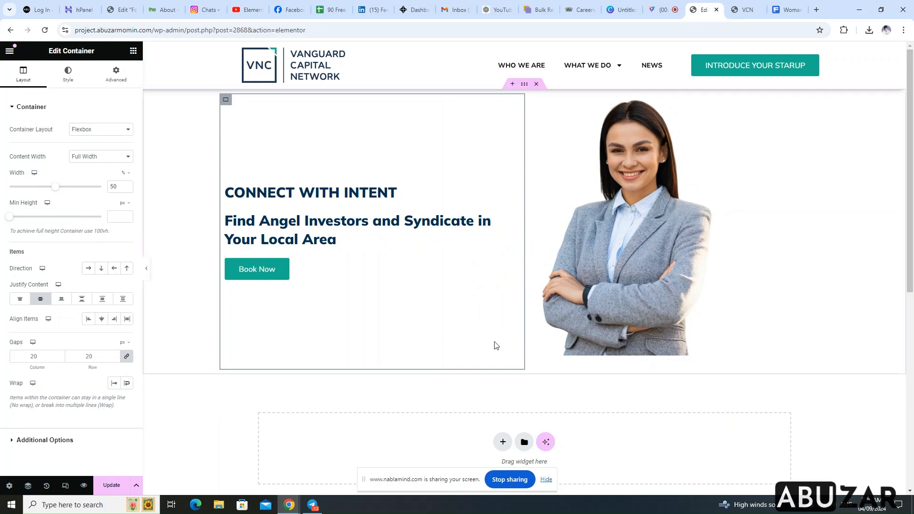
# Set the portrait image's padding to 0 on all sides and its Align Self to End
pyautogui.click(526, 86)
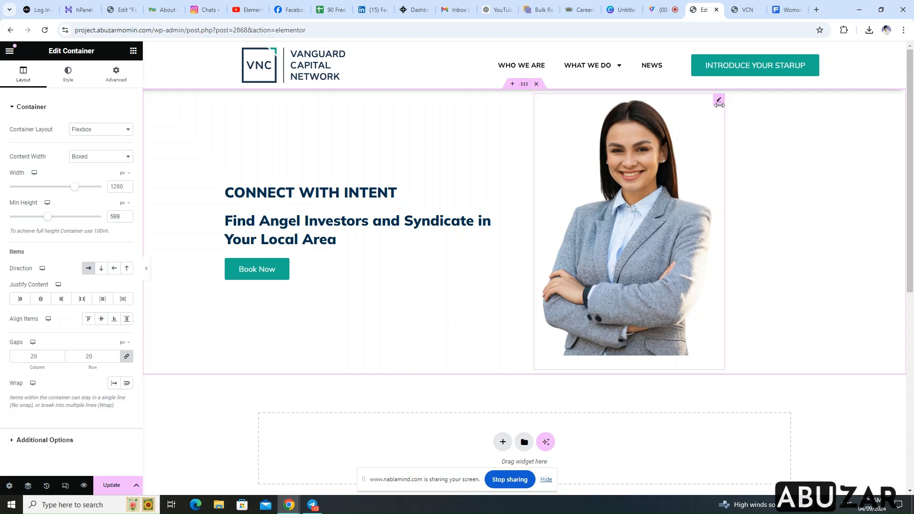
pyautogui.click(720, 103)
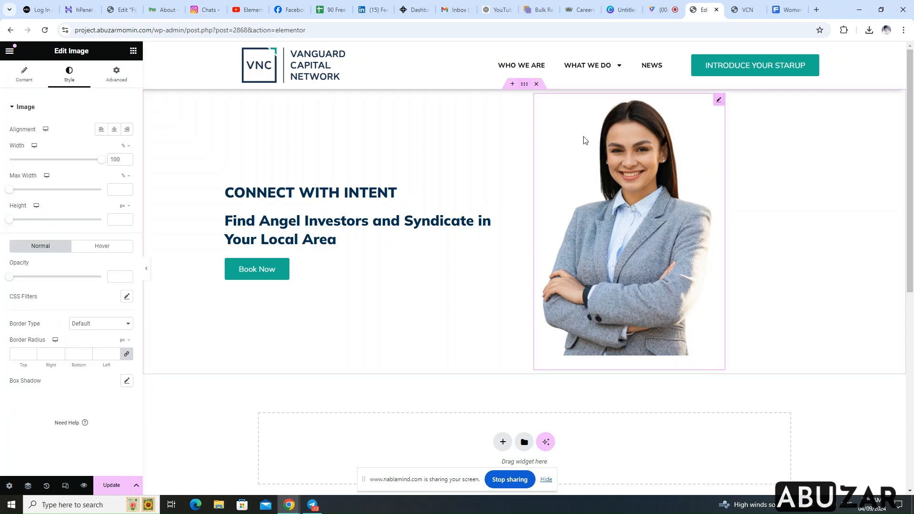
pyautogui.click(116, 74)
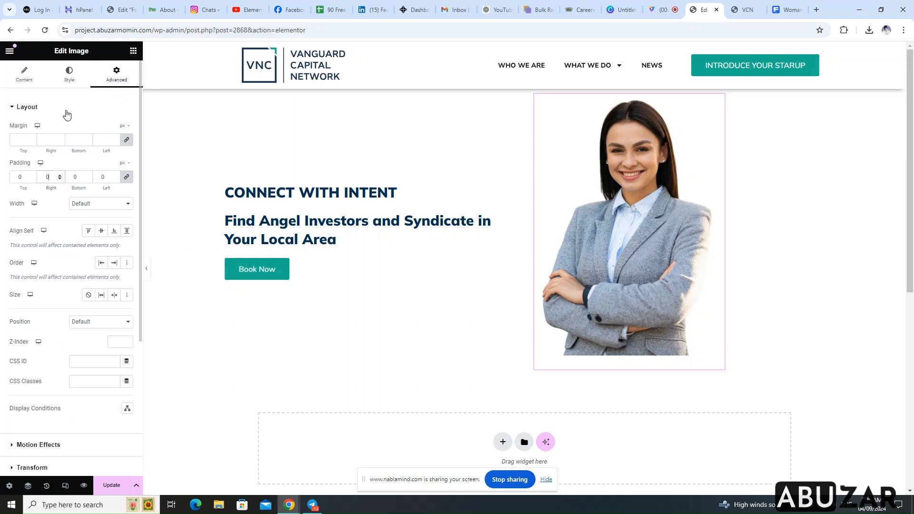
pyautogui.click(69, 75)
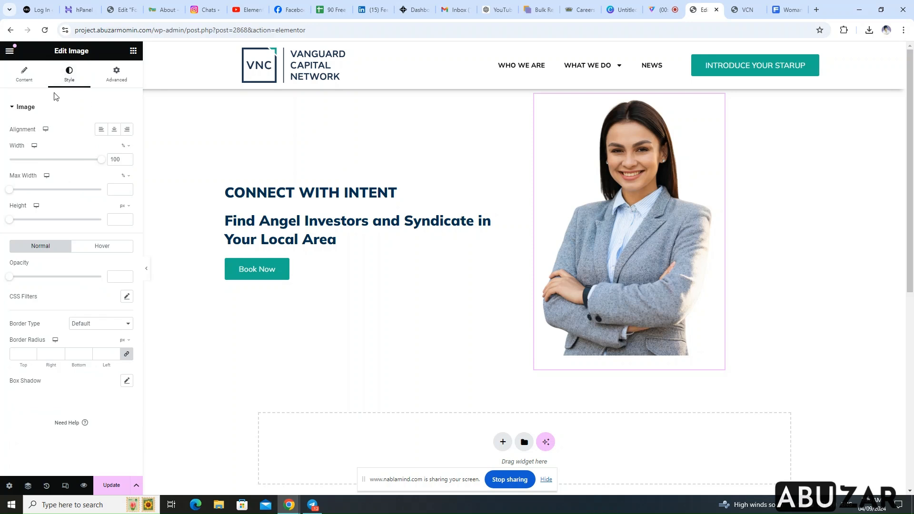
pyautogui.click(25, 74)
pyautogui.click(117, 75)
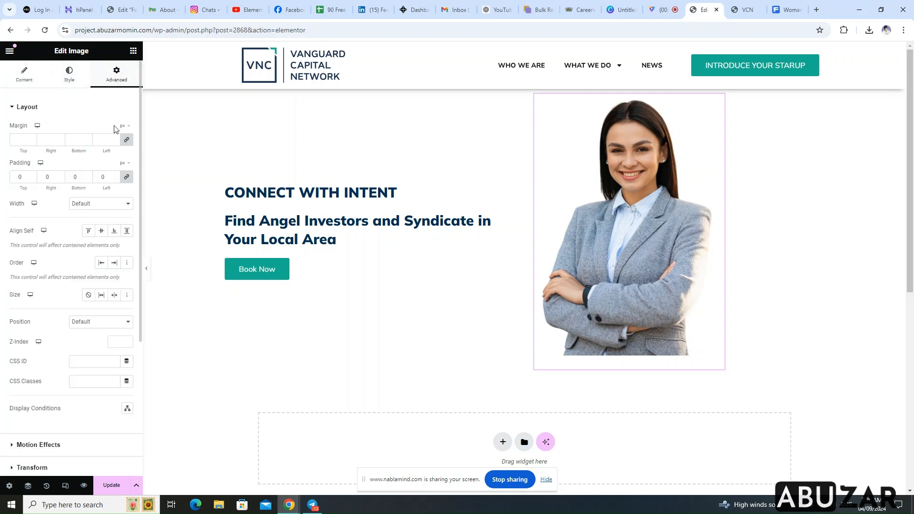
pyautogui.click(114, 234)
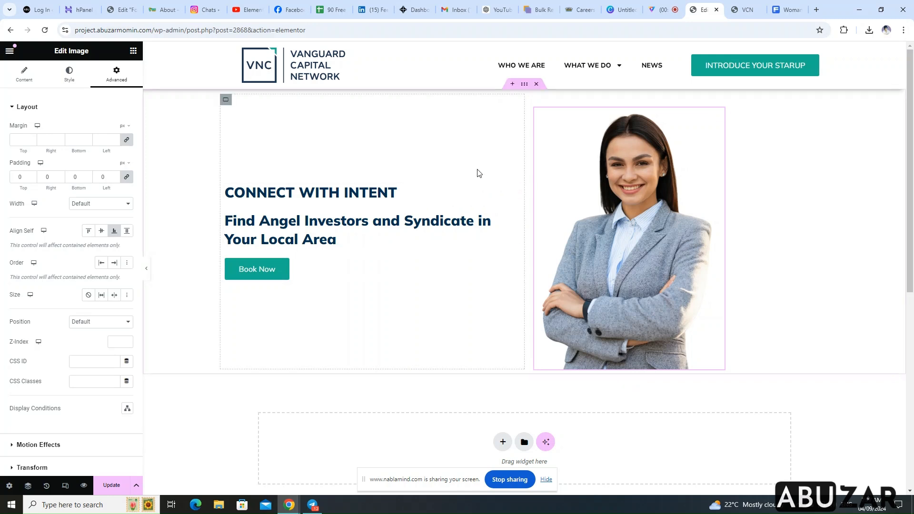
# Remove the outer container's padding so the portrait sits flush with the section's lower edge
pyautogui.click(525, 87)
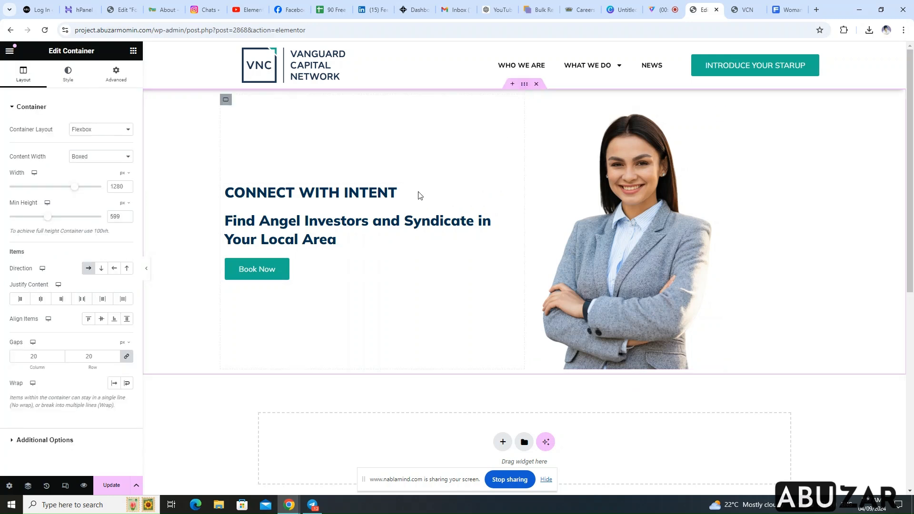
pyautogui.click(40, 358)
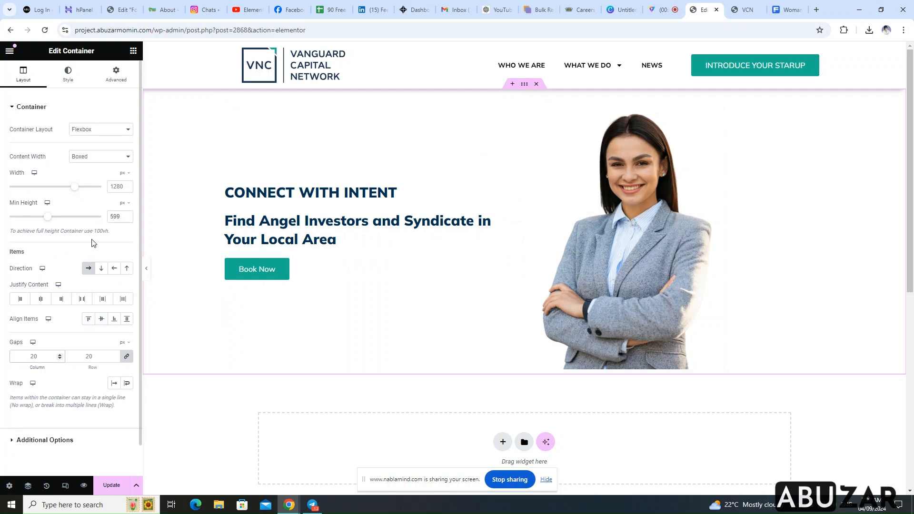
pyautogui.click(118, 76)
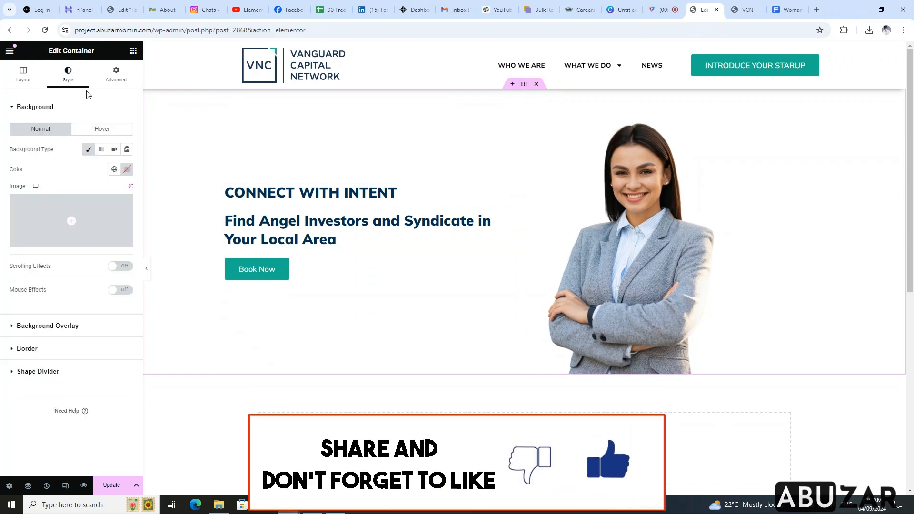
# Set the house-and-pool photo 150755.jpg from the media library as the outer container's background image
pyautogui.click(70, 75)
pyautogui.moveTo(83, 214)
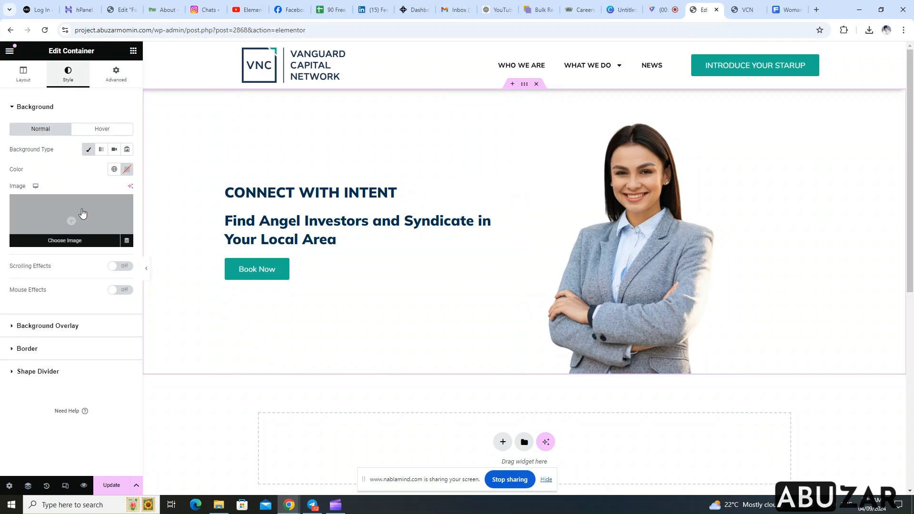
pyautogui.click(72, 238)
pyautogui.click(270, 175)
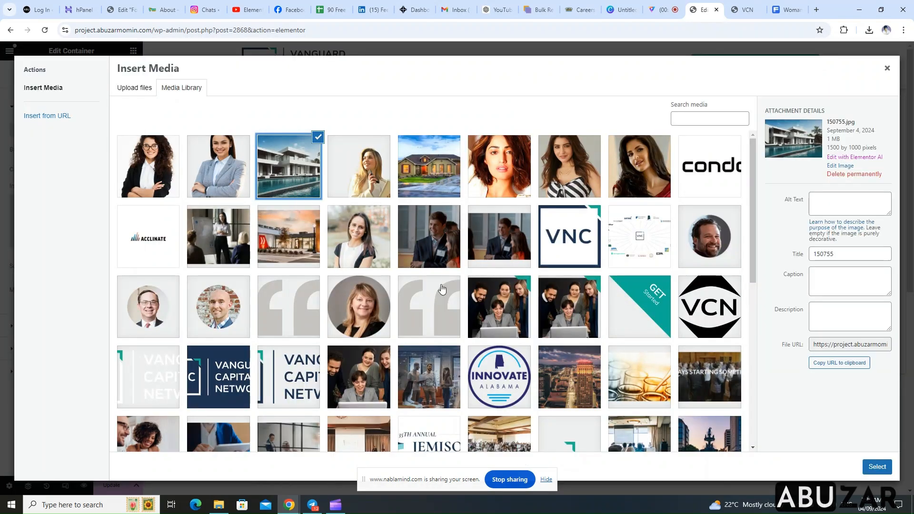
pyautogui.click(876, 467)
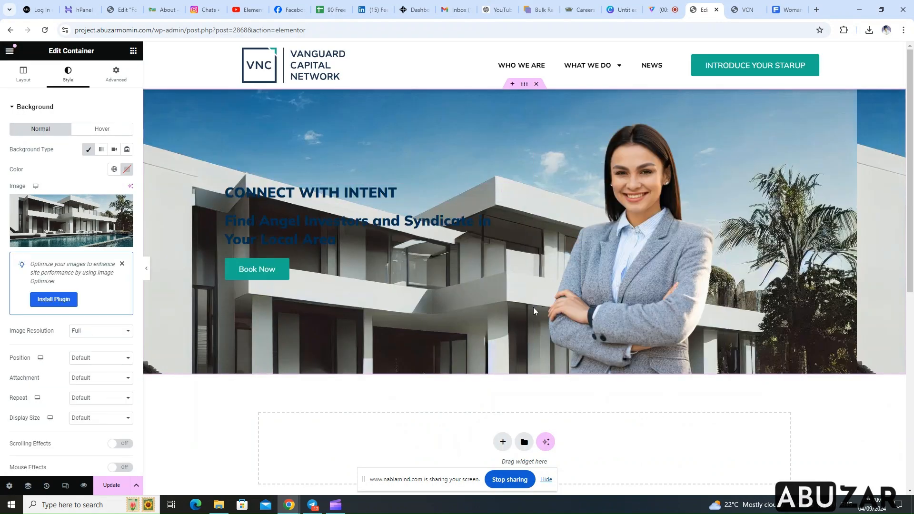
# Set the background image's position to Center Center, repeat to No-repeat and display size to Cover
pyautogui.click(94, 358)
pyautogui.click(97, 382)
pyautogui.click(100, 379)
pyautogui.click(97, 388)
pyautogui.click(95, 397)
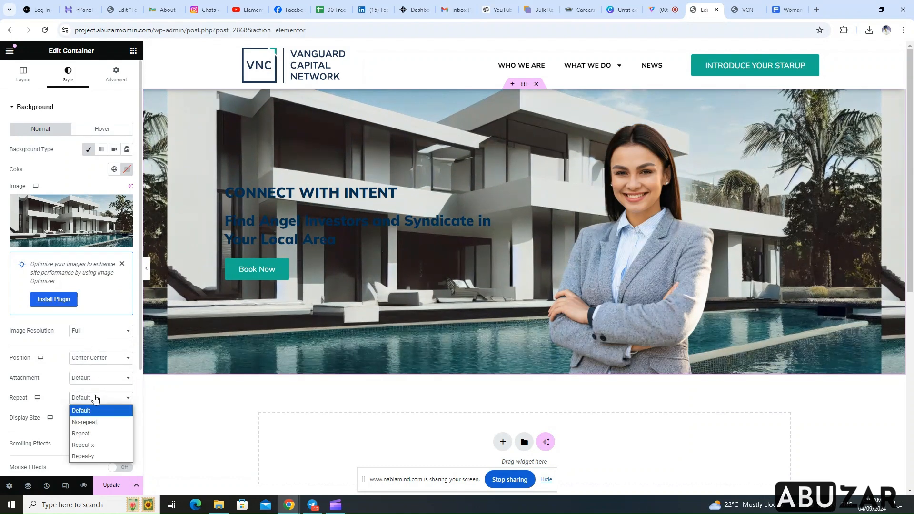
pyautogui.click(97, 422)
pyautogui.click(97, 421)
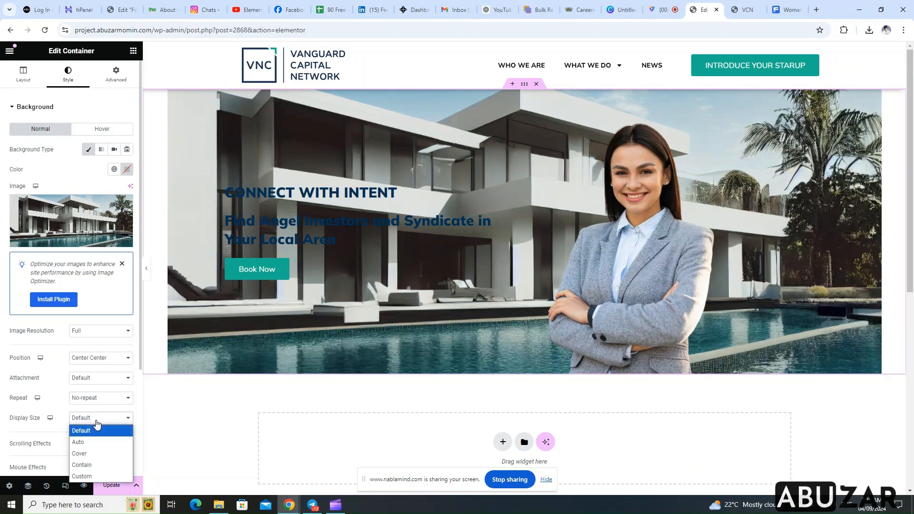
pyautogui.click(87, 454)
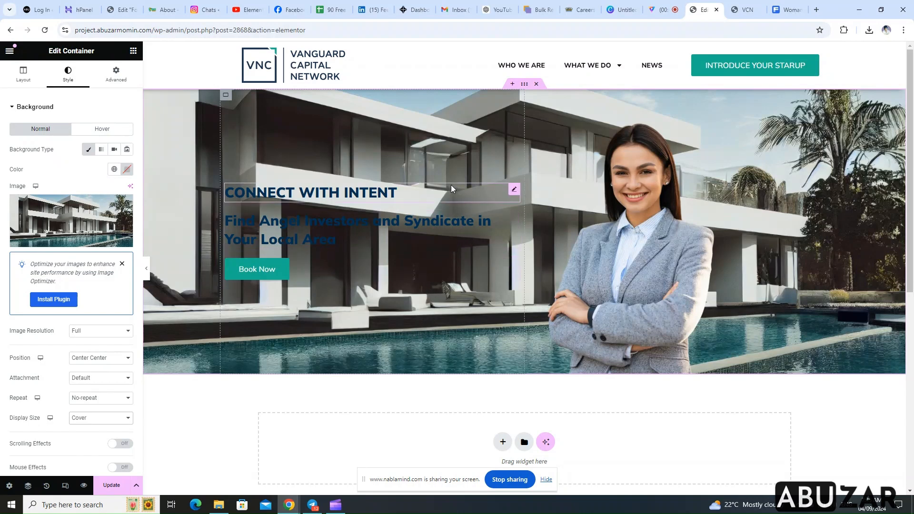
# Set the text color of the "CONNECT WITH INTENT" heading to the global Theme Color 1
pyautogui.click(515, 193)
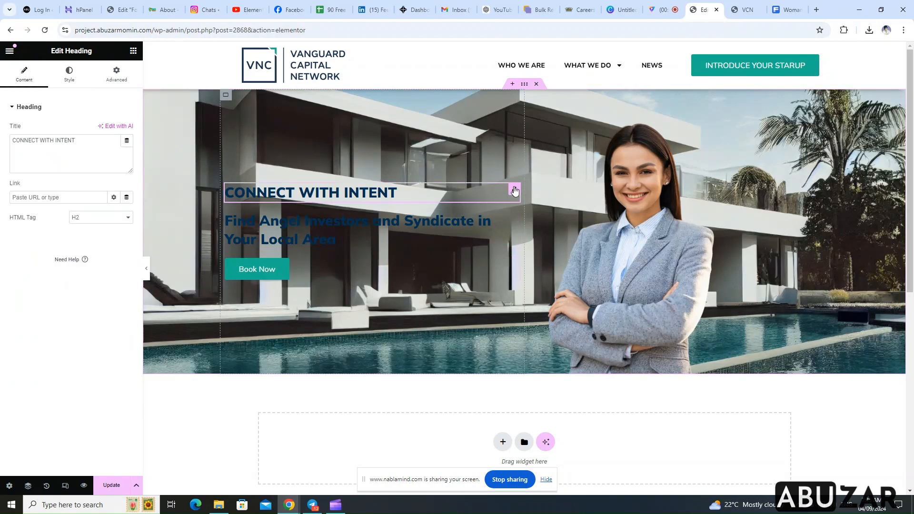
pyautogui.click(71, 76)
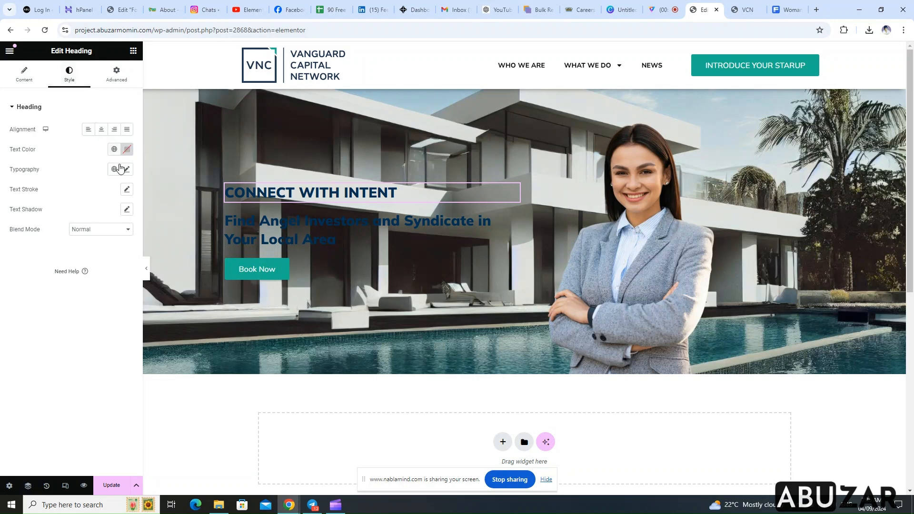
pyautogui.click(115, 151)
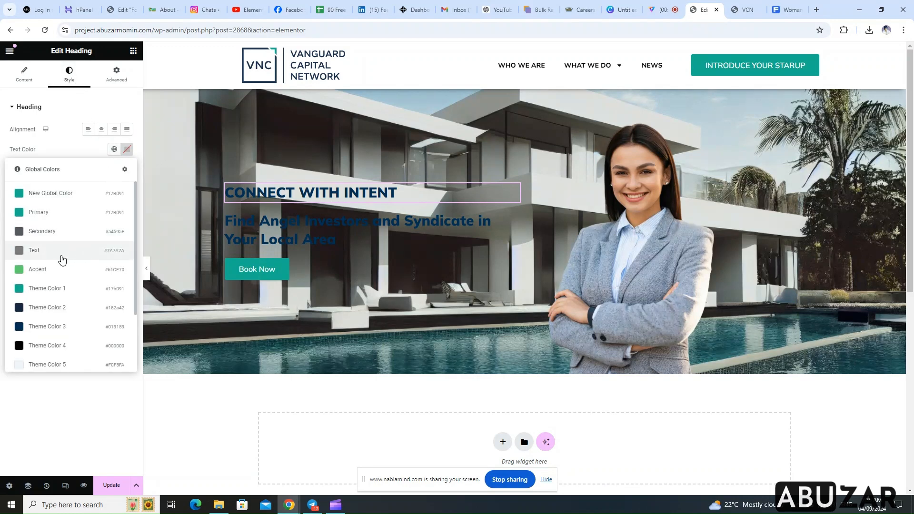
pyautogui.click(62, 291)
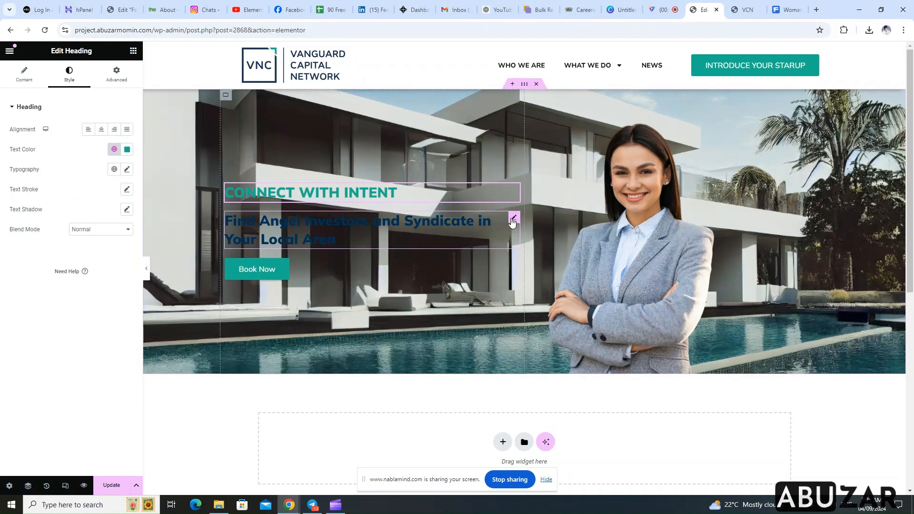
# Set the text color of the "Find Angel Investors and Syndicate in Your Local Area" heading to the global Theme Color 6
pyautogui.click(514, 219)
pyautogui.click(75, 84)
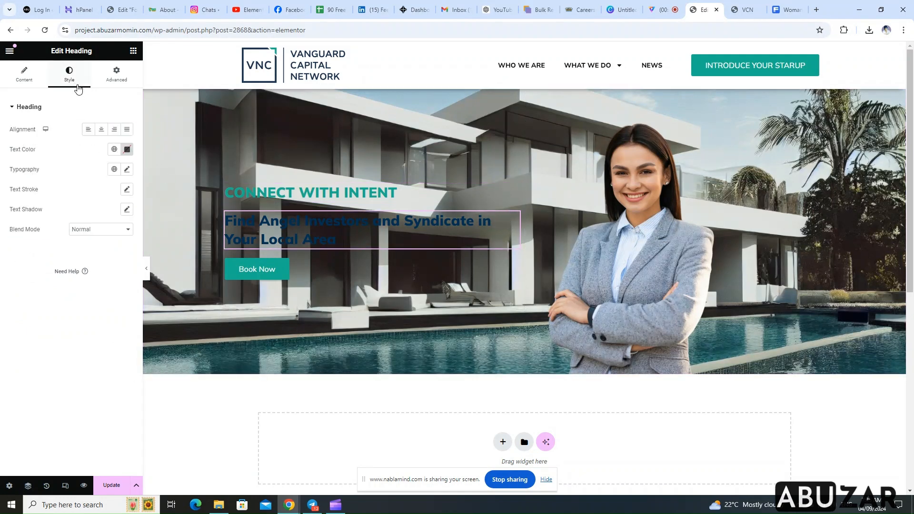
pyautogui.click(115, 151)
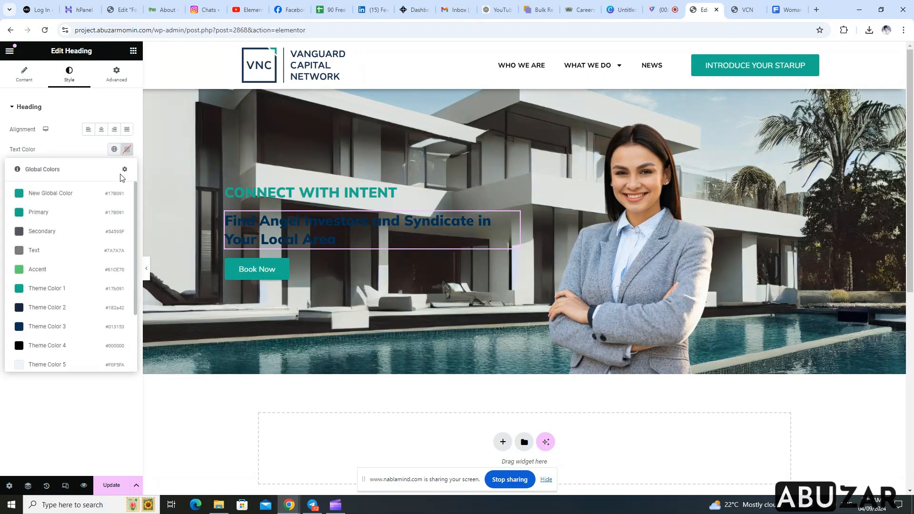
pyautogui.scroll(-1, 67, 317)
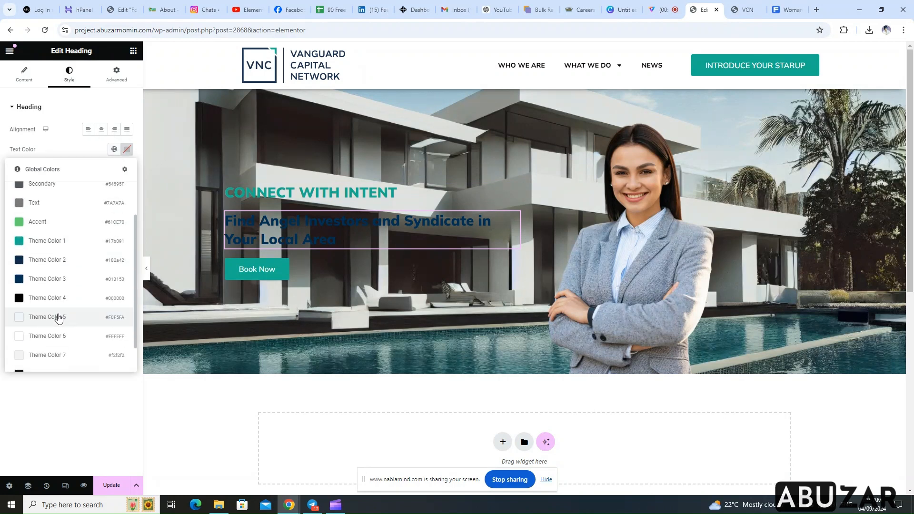
pyautogui.click(47, 338)
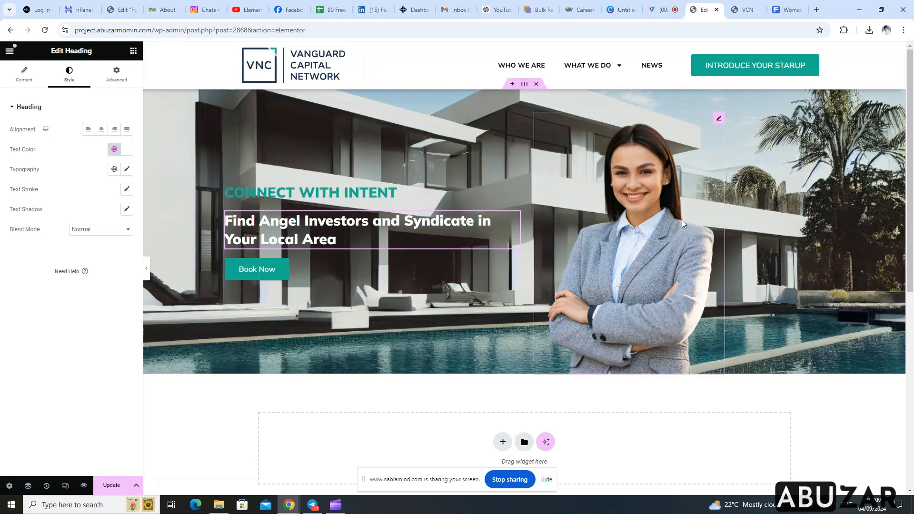
# Give the outer container a gradient background overlay with the global Theme Color 2 as its first color
pyautogui.click(719, 118)
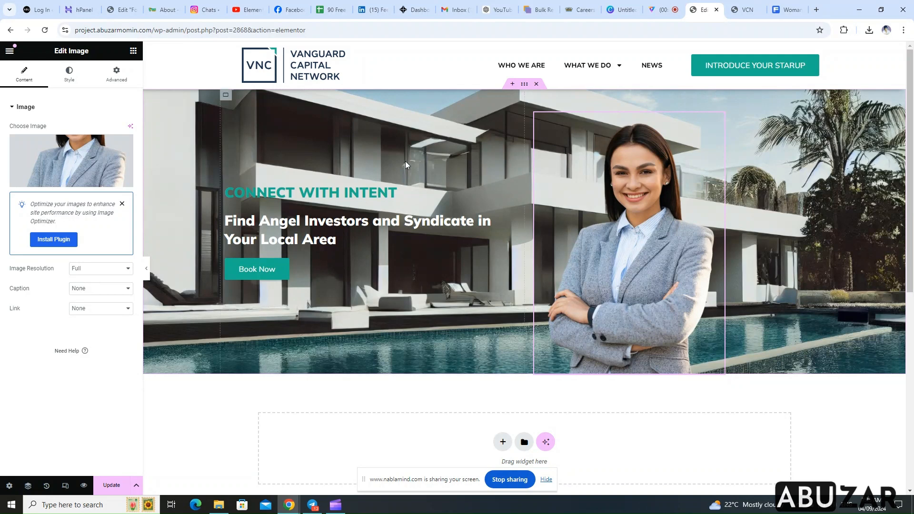
pyautogui.click(525, 84)
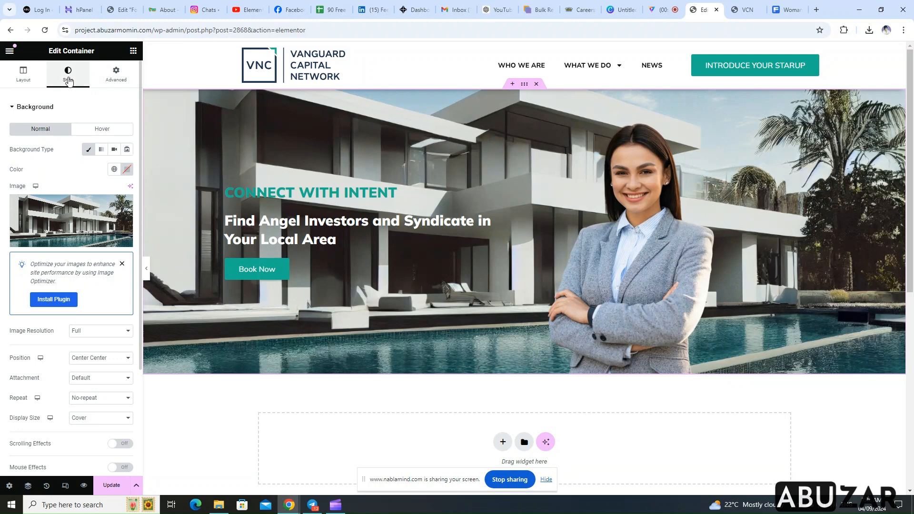
pyautogui.scroll(-3, 83, 219)
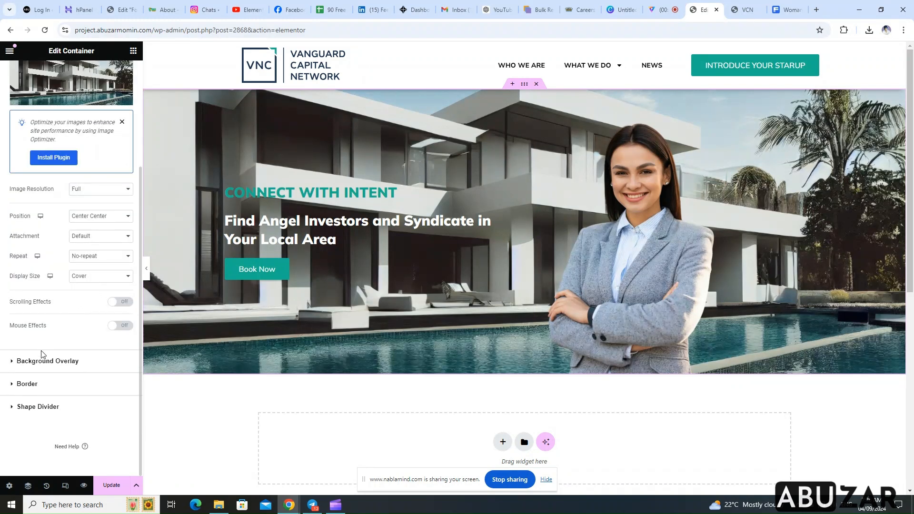
pyautogui.click(56, 362)
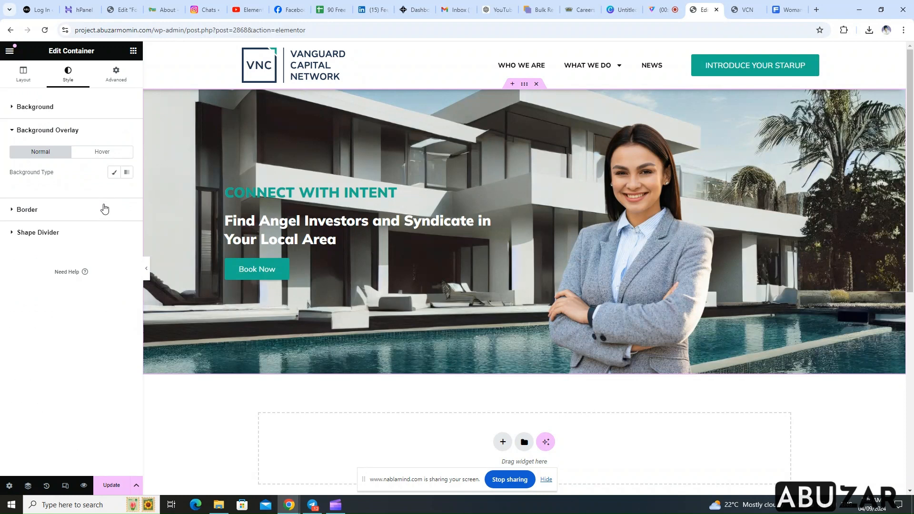
pyautogui.click(127, 172)
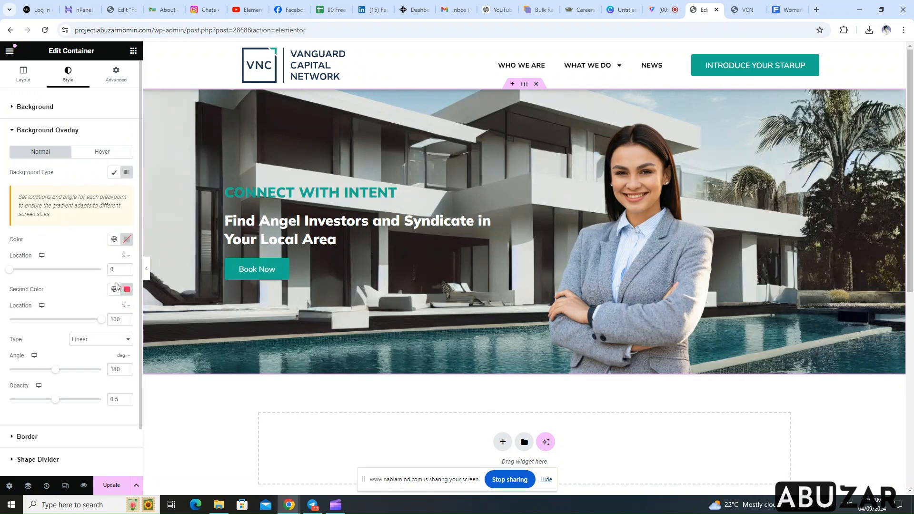
pyautogui.click(115, 239)
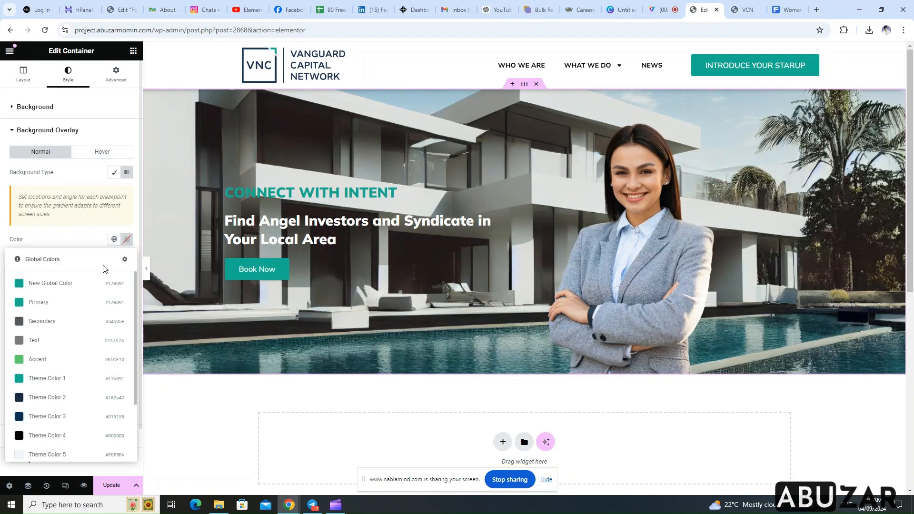
pyautogui.click(63, 398)
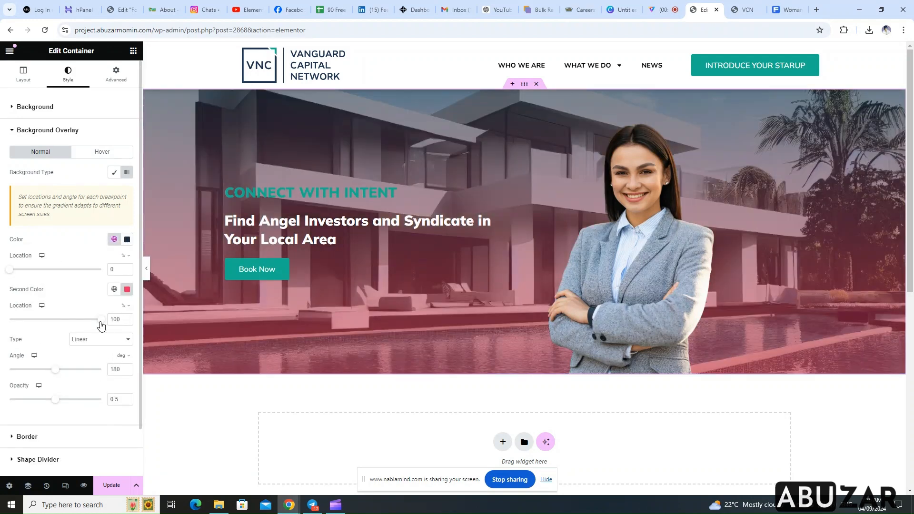
# Set the overlay gradient's angle to 193 degrees and its second color to the global Theme Color 4
pyautogui.moveTo(57, 377)
pyautogui.mouseDown()
pyautogui.moveTo(39, 374)
pyautogui.moveTo(60, 376)
pyautogui.mouseUp()
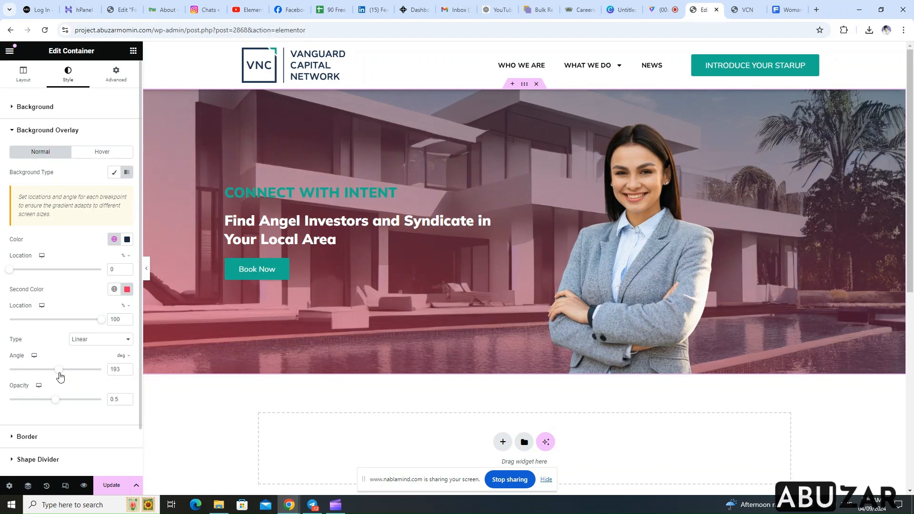
pyautogui.click(114, 291)
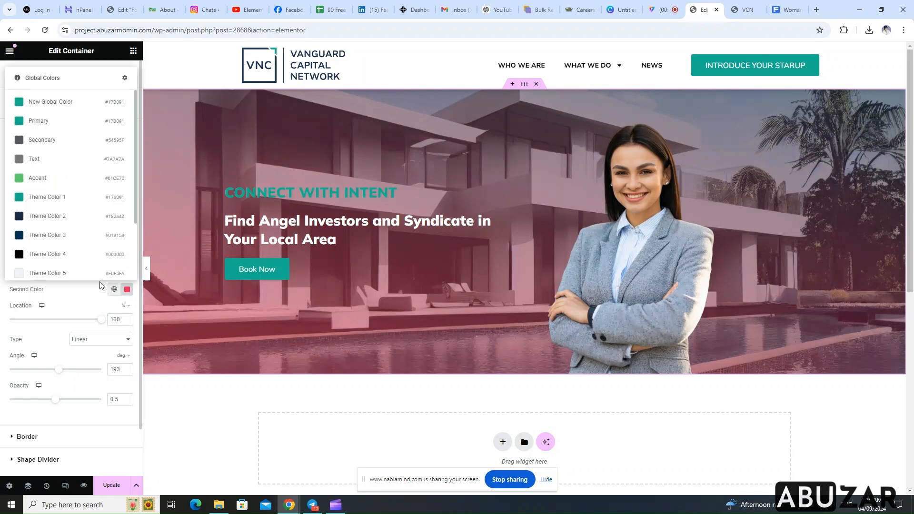
pyautogui.click(72, 252)
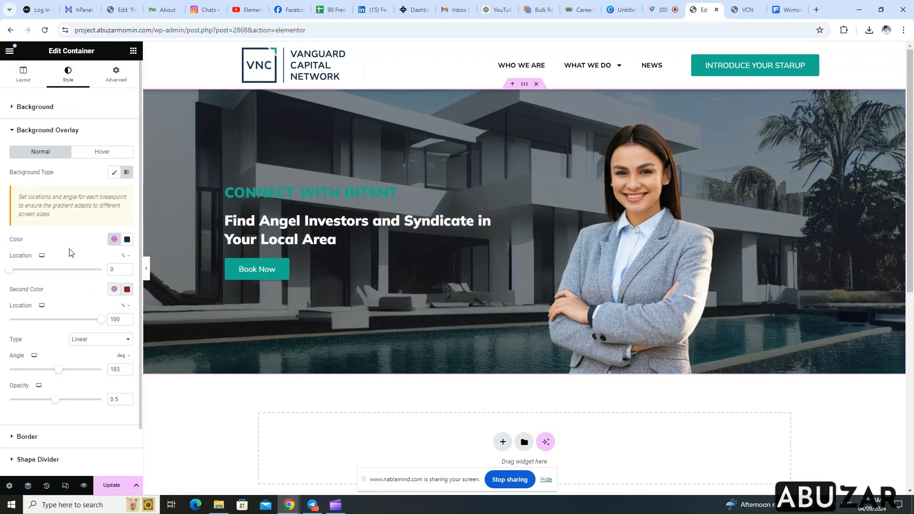
# Set the overlay gradient's first color to the global Theme Color 6
pyautogui.click(113, 239)
pyautogui.scroll(-3, 77, 338)
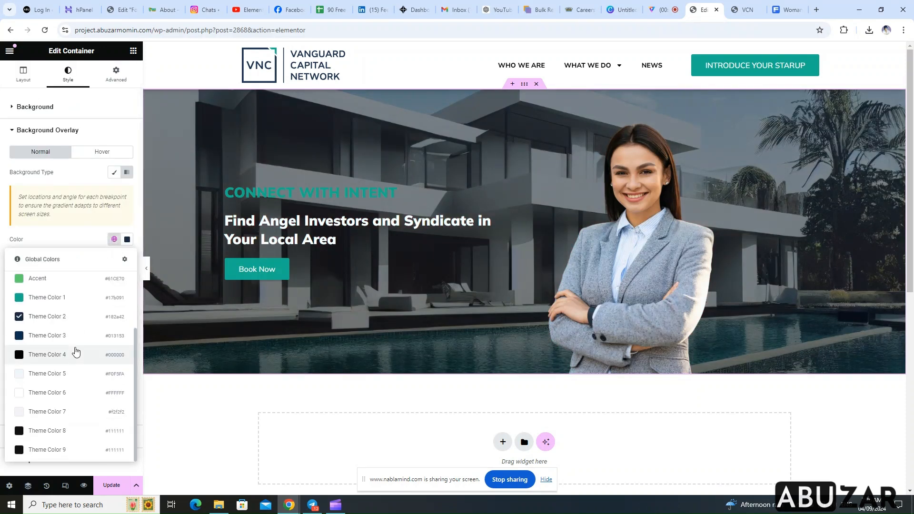
pyautogui.click(62, 393)
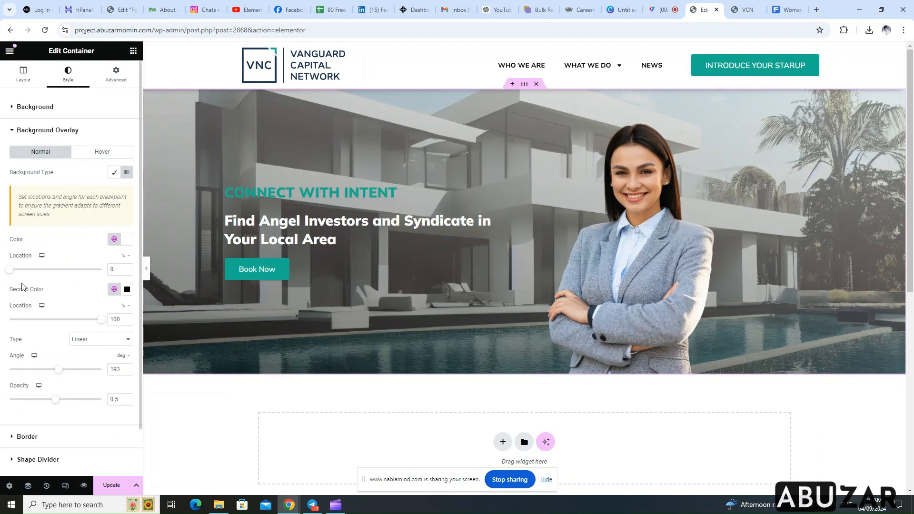
# Set the overlay gradient's first color location to 31% and its second color location to 74%
pyautogui.moveTo(12, 271); pyautogui.dragTo(14, 273)
pyautogui.moveTo(101, 326); pyautogui.dragTo(77, 326)
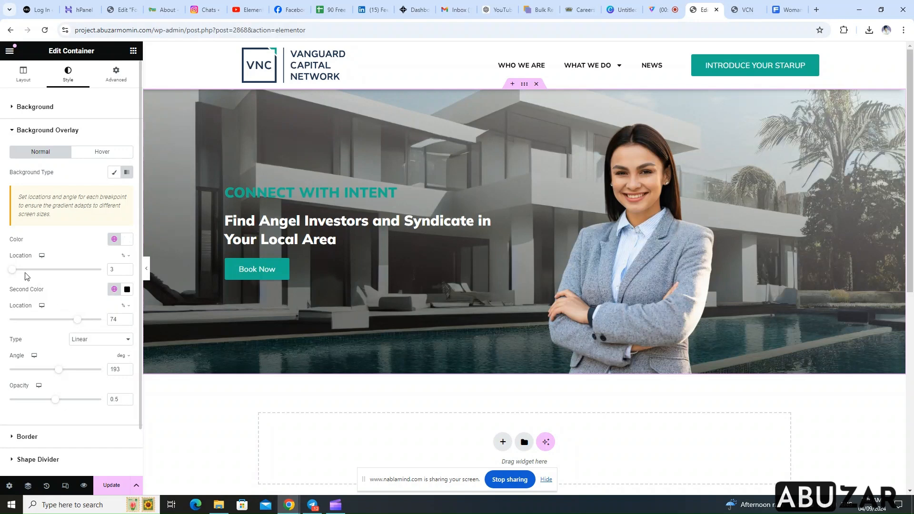
pyautogui.moveTo(14, 273); pyautogui.dragTo(41, 273)
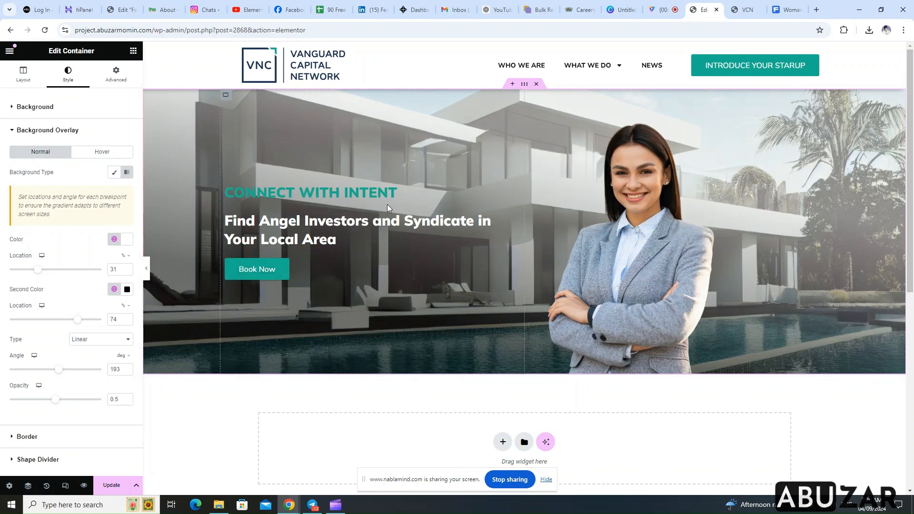
# Set the column and row gaps of the inner container holding the headings and button to 0 px
pyautogui.click(226, 96)
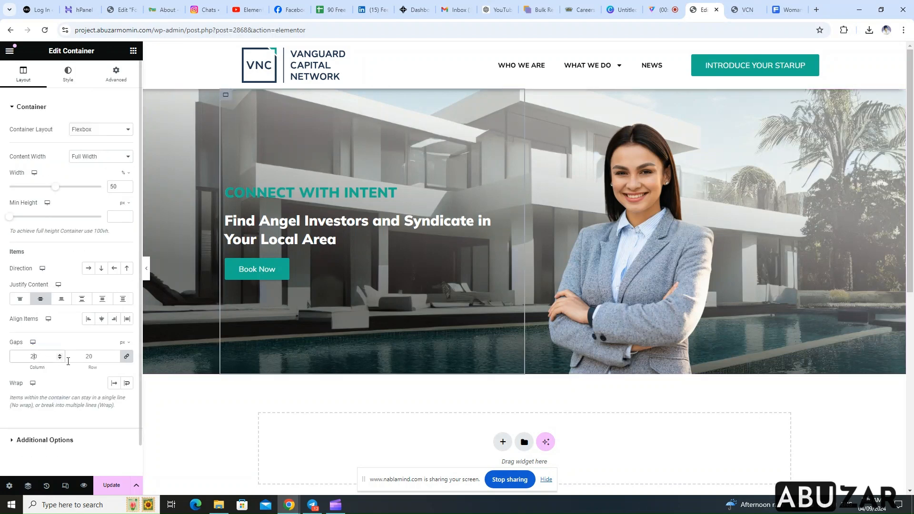
pyautogui.write('0')
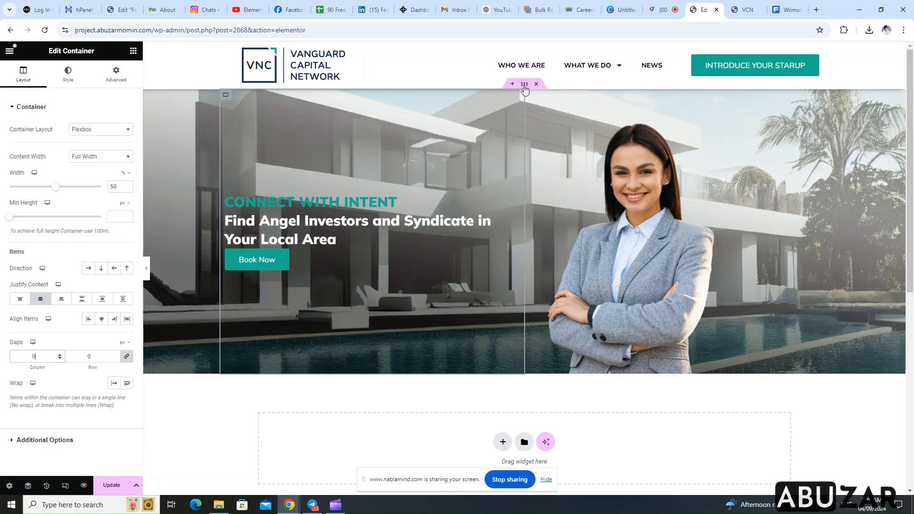
pyautogui.click(524, 85)
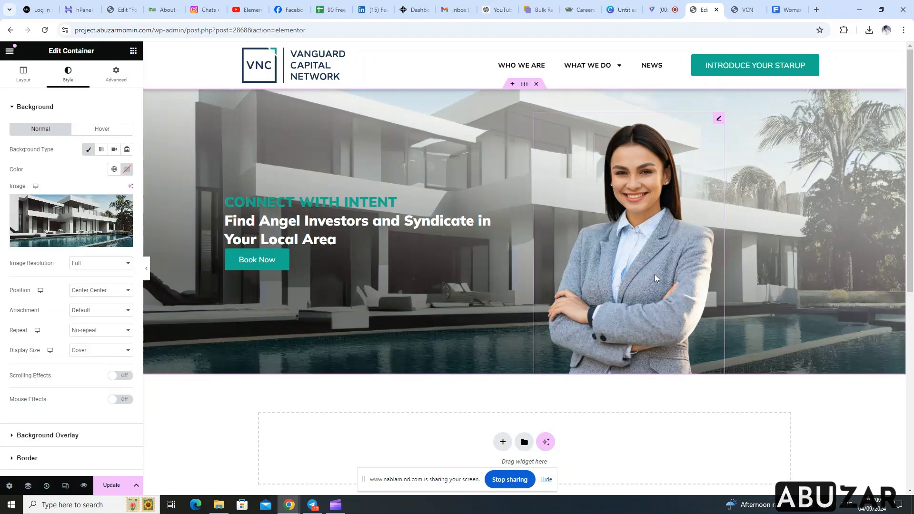
pyautogui.scroll(-5, 393, 314)
pyautogui.scroll(5, 373, 318)
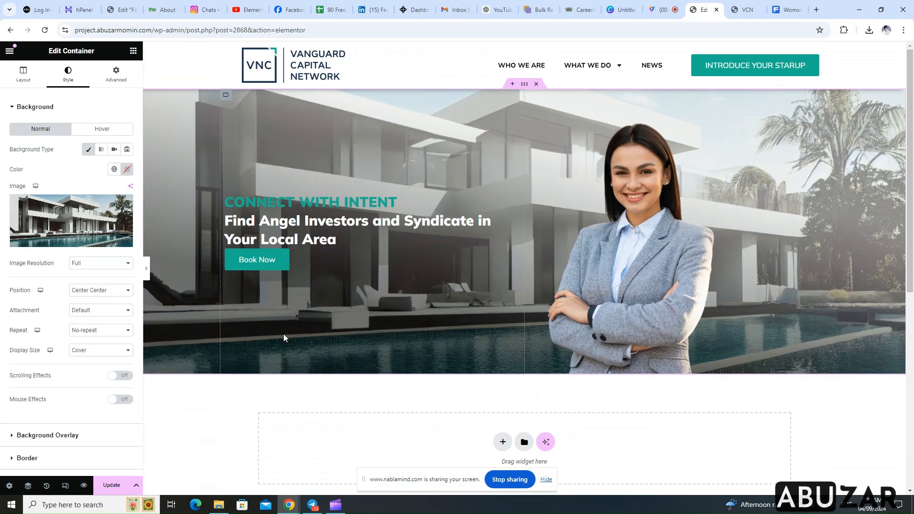
# Save the page and preview the hero section in a separate browser tab
pyautogui.click(113, 485)
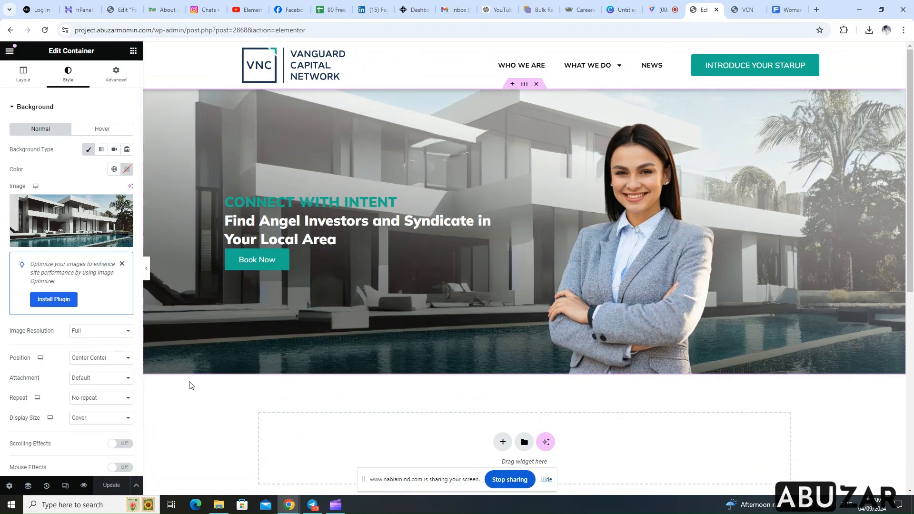
pyautogui.click(84, 485)
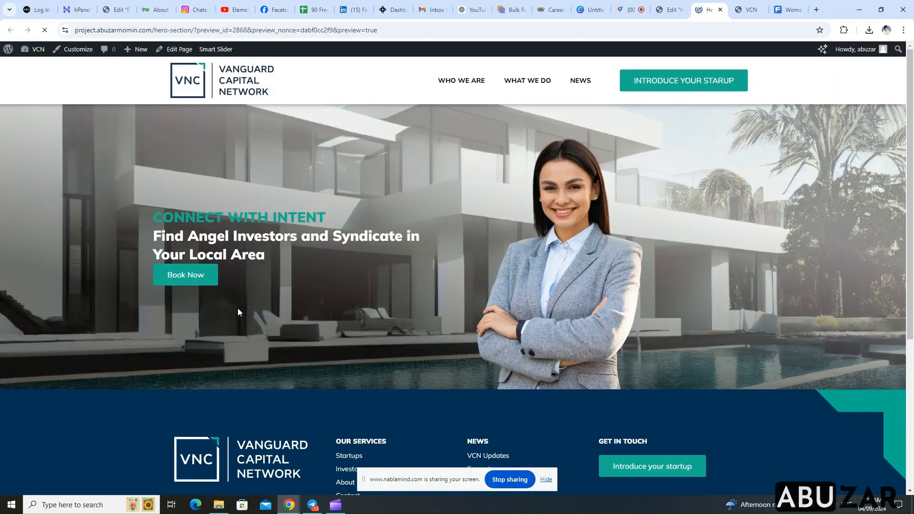
pyautogui.scroll(-3, 586, 229)
pyautogui.scroll(3, 570, 247)
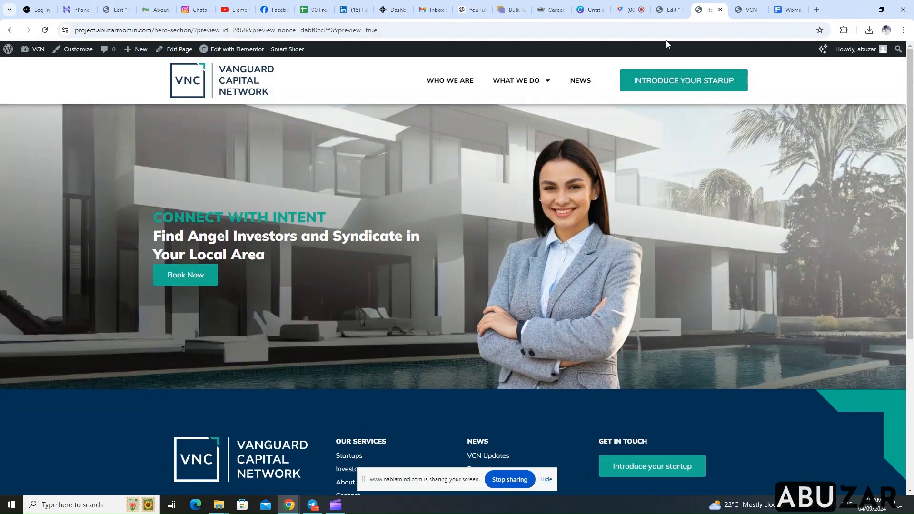
# Return to the Elementor editor and set the bottom margin of the "Find Angel Investors" heading to 10 px
pyautogui.click(667, 10)
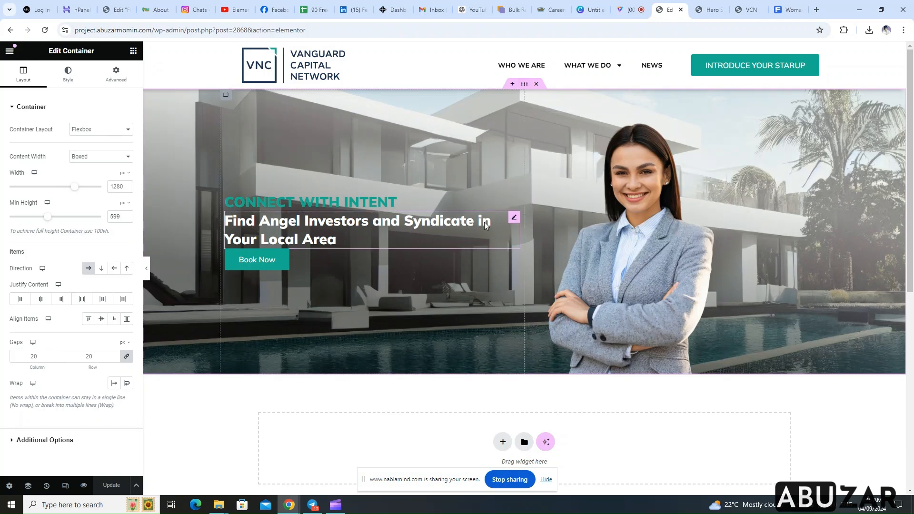
pyautogui.click(513, 218)
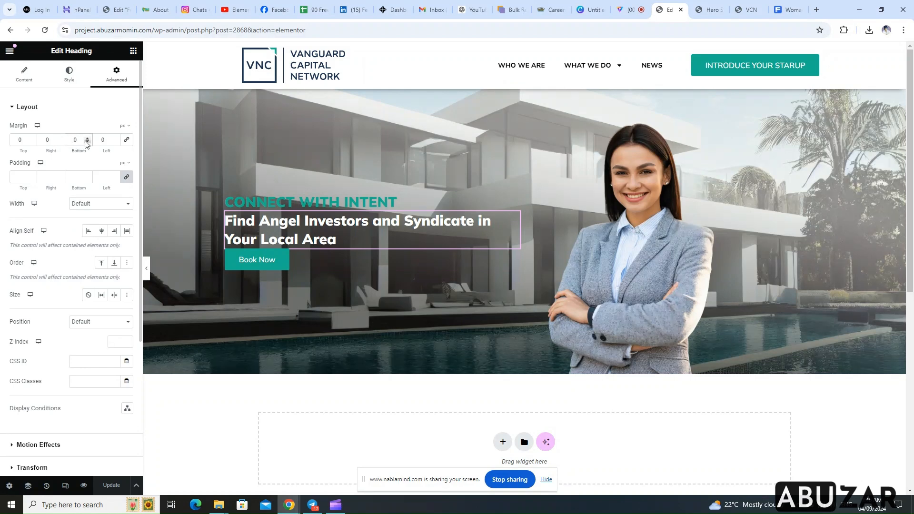
pyautogui.write('1')
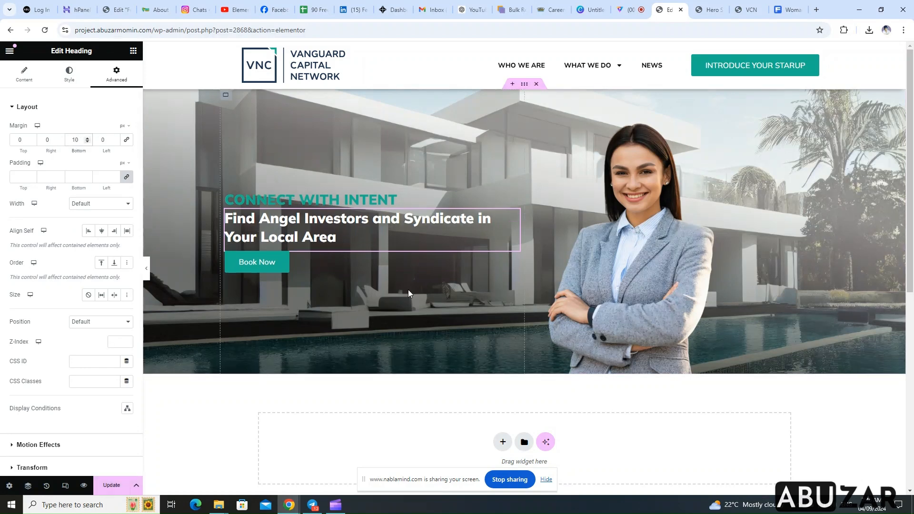
# Copy the whole hero container and paste it below the original
pyautogui.click(525, 86)
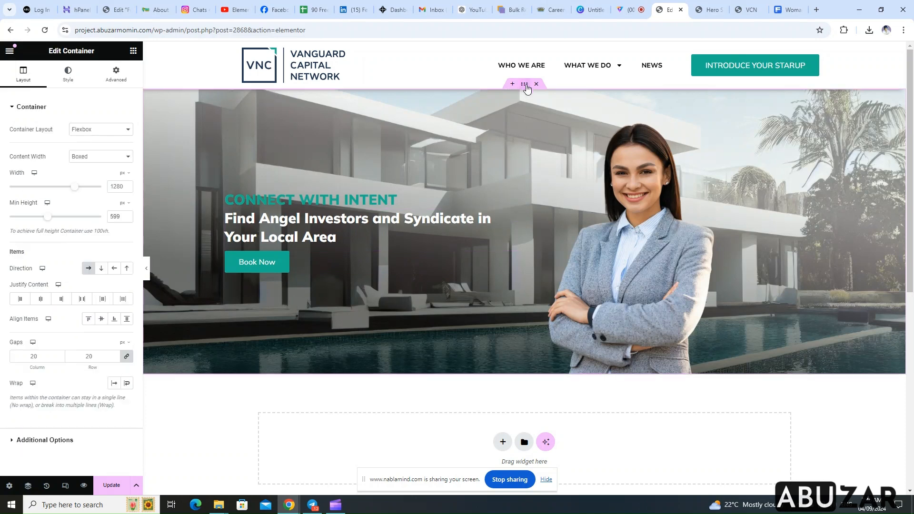
pyautogui.rightClick(526, 88)
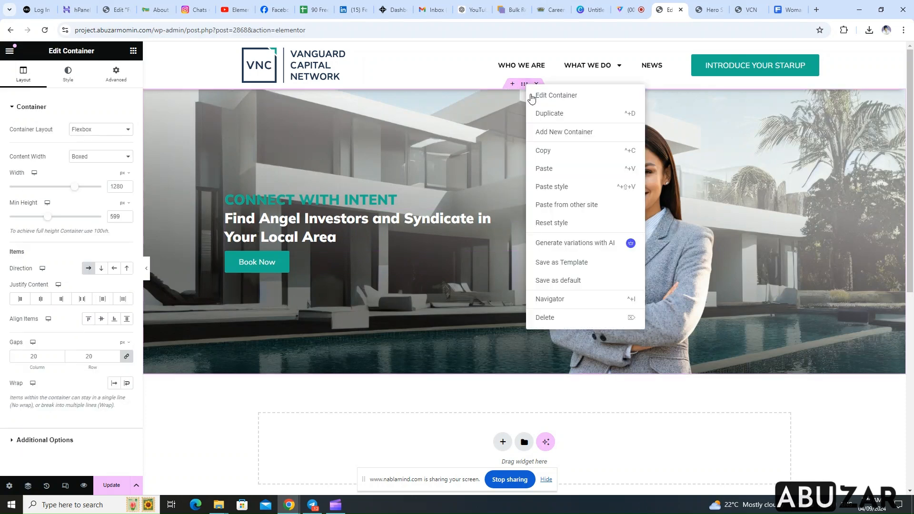
pyautogui.click(573, 167)
# Delete the woman's portrait image from the lower copy of the hero section
pyautogui.scroll(-4, 512, 305)
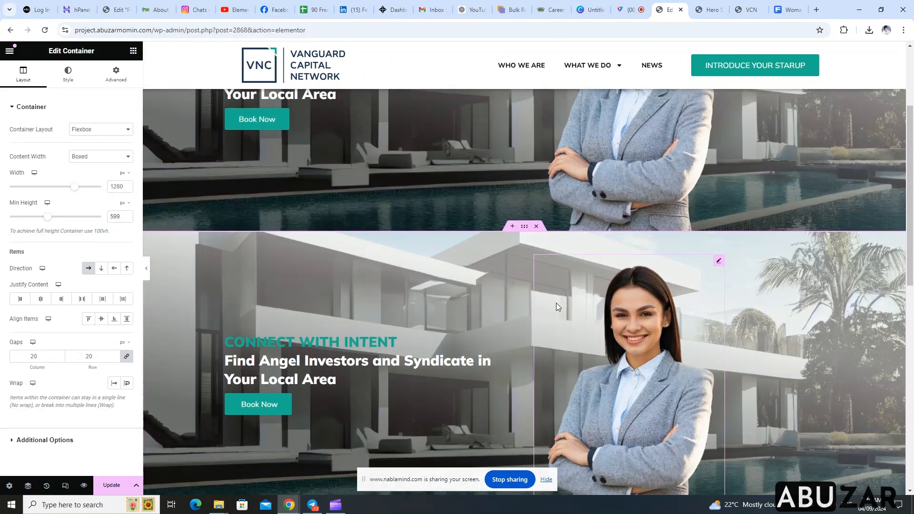
pyautogui.scroll(-1, 539, 276)
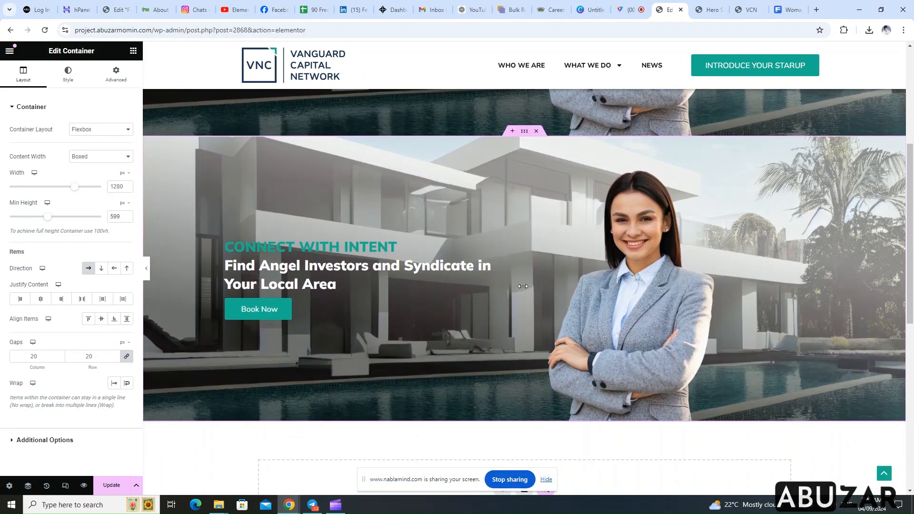
pyautogui.scroll(-1, 571, 318)
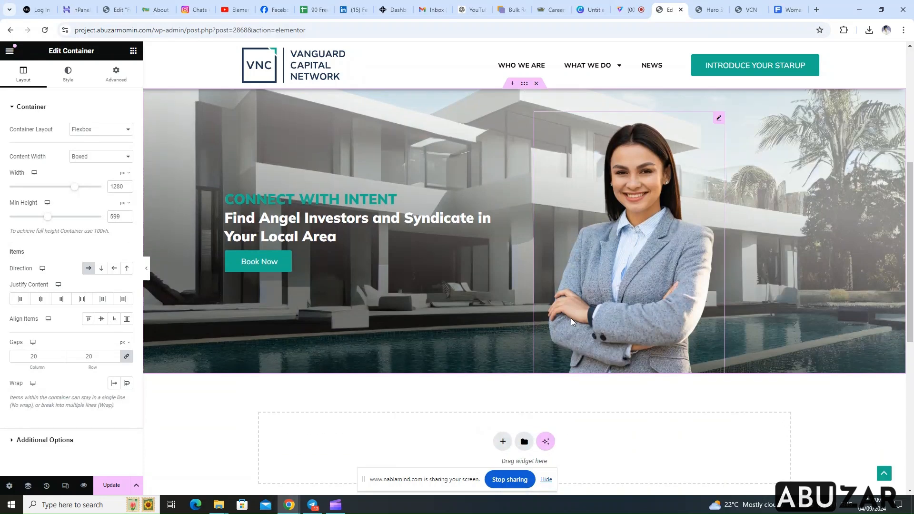
pyautogui.click(718, 119)
pyautogui.rightClick(657, 139)
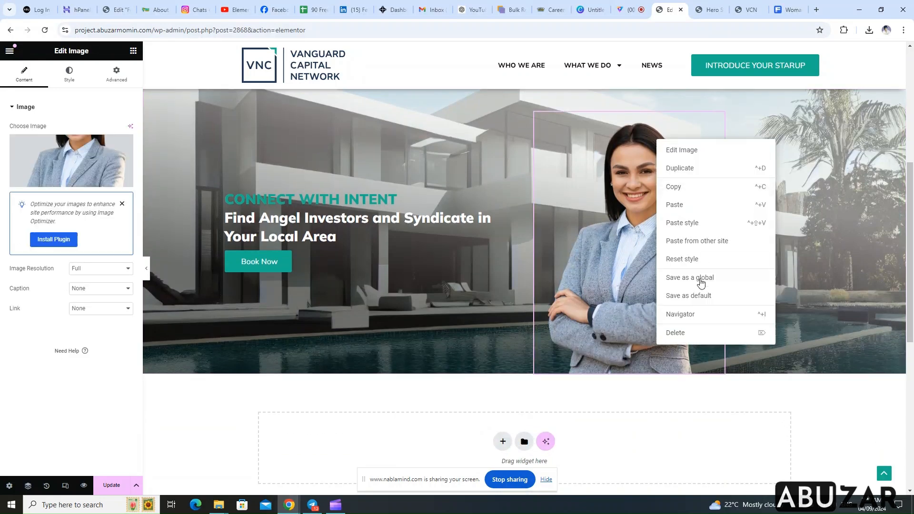
pyautogui.click(693, 332)
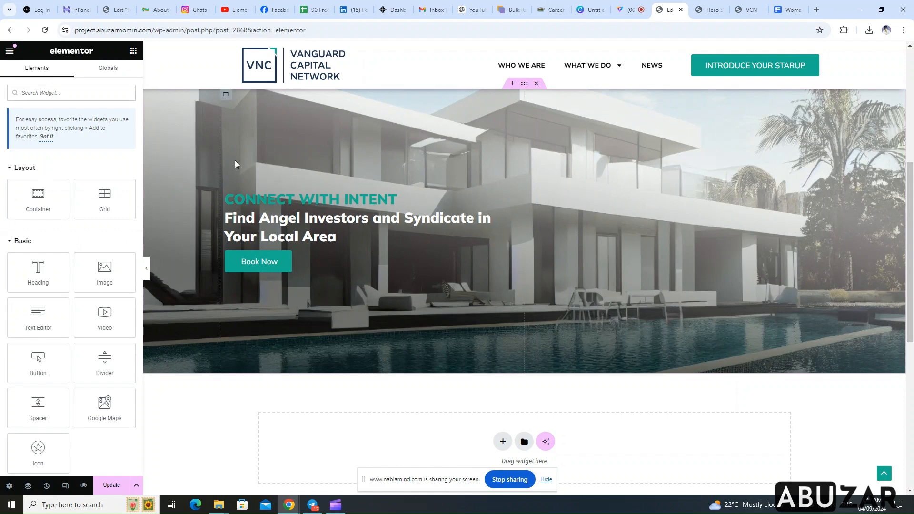
# Search the widgets for "image" and add an Image Carousel beside the heading text in the lower hero container
pyautogui.click(527, 93)
pyautogui.click(135, 52)
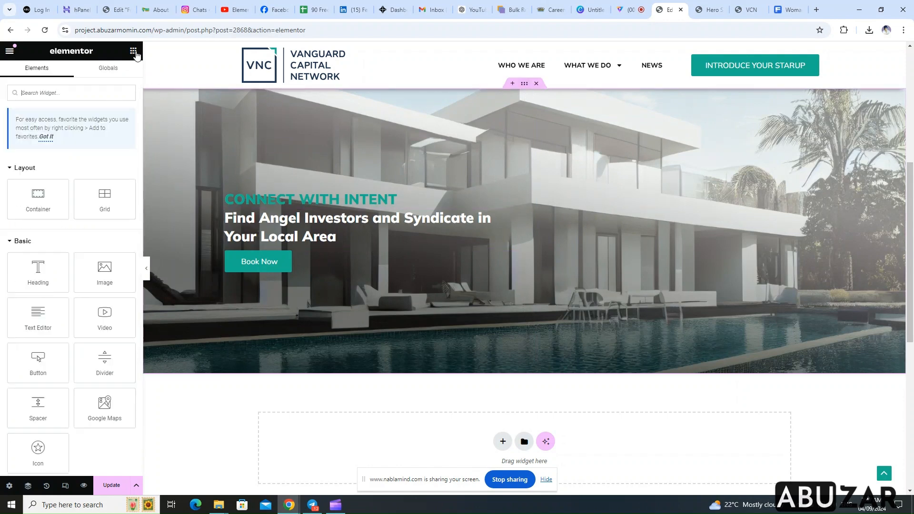
pyautogui.click(102, 88)
pyautogui.write('image')
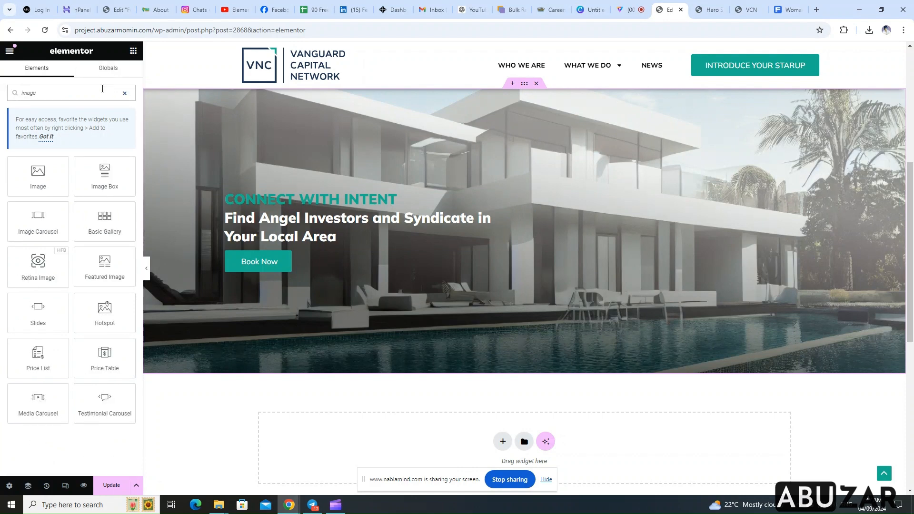
pyautogui.moveTo(39, 220); pyautogui.dragTo(558, 212)
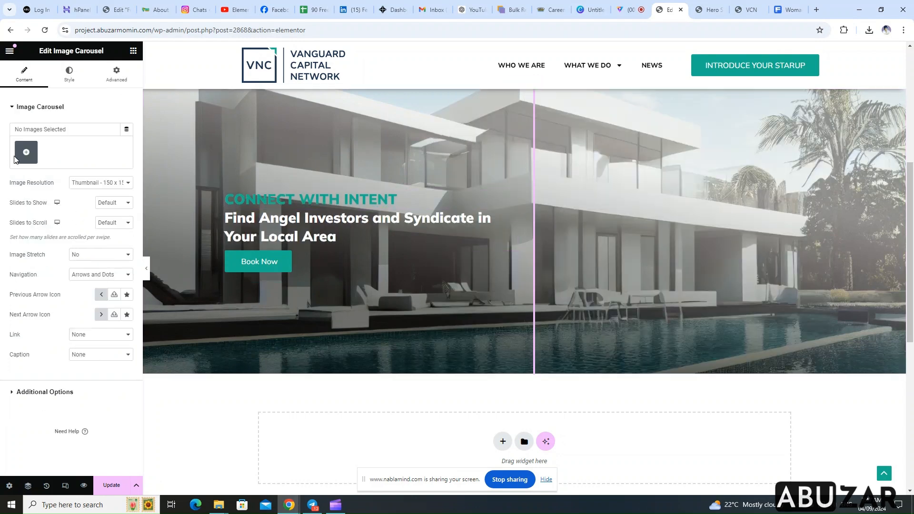
# Create a gallery from the grey-blazer and black-blazer women's portraits and insert it into the image carousel
pyautogui.click(27, 152)
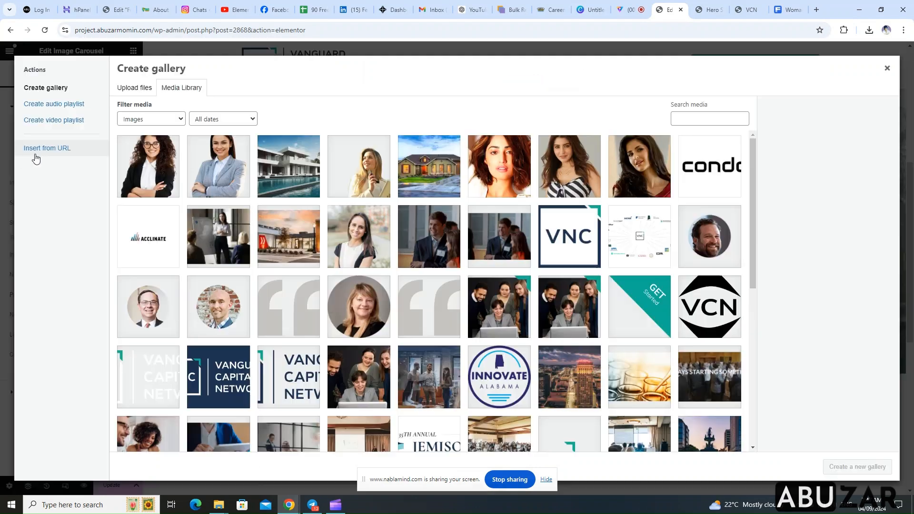
pyautogui.click(215, 182)
pyautogui.click(152, 178)
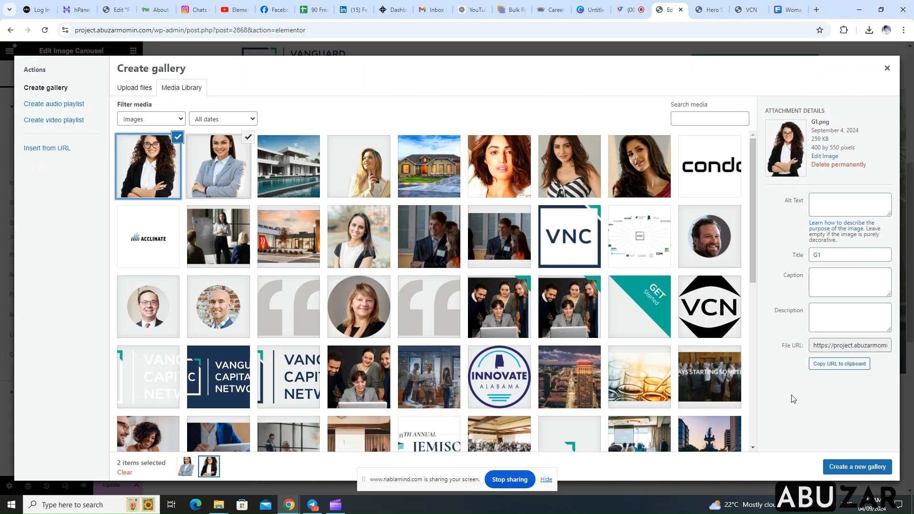
pyautogui.click(858, 467)
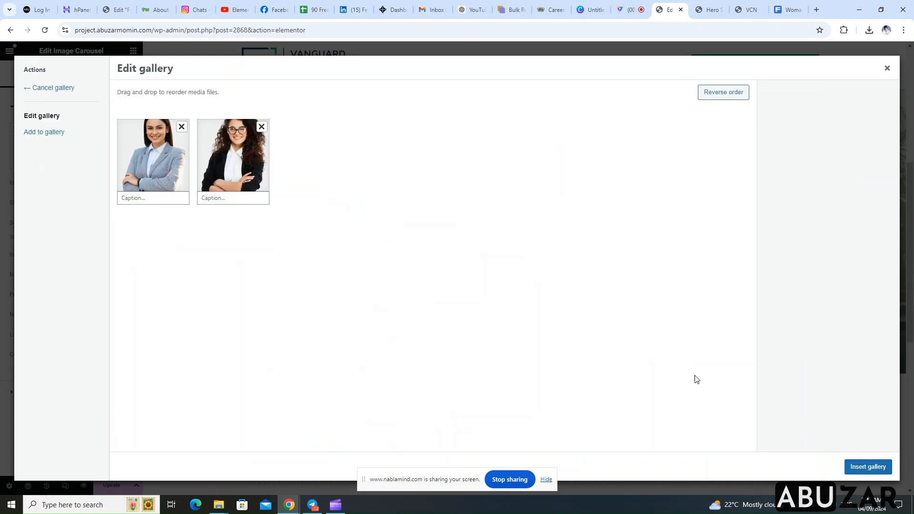
pyautogui.click(871, 467)
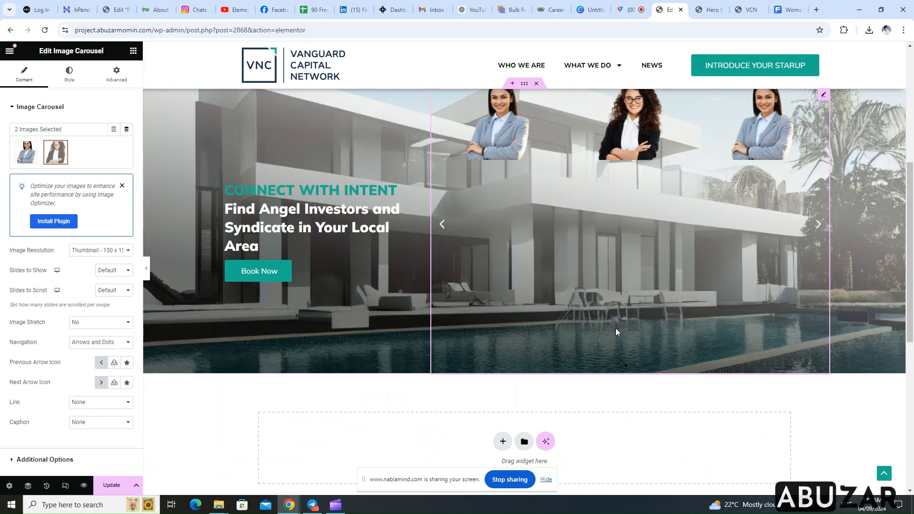
# Set the carousel's image resolution to Full and its slides to show to 1
pyautogui.click(130, 252)
pyautogui.click(98, 327)
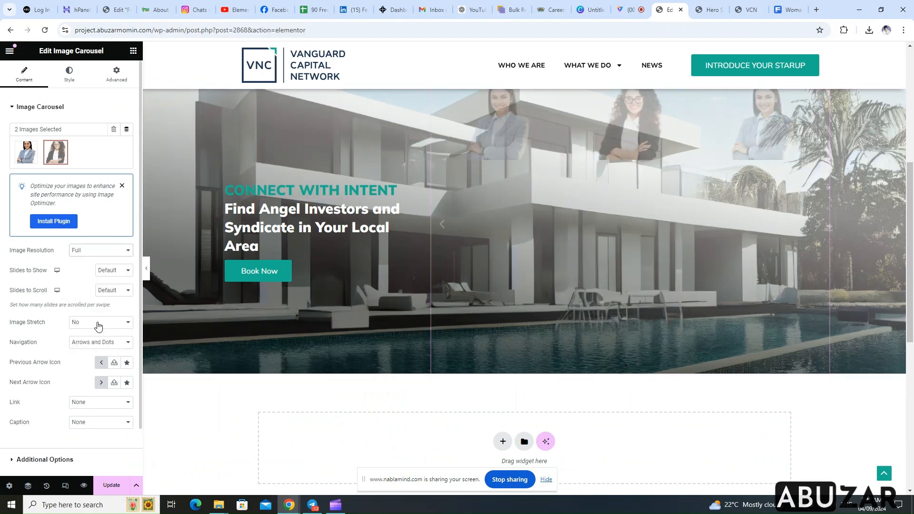
pyautogui.click(114, 272)
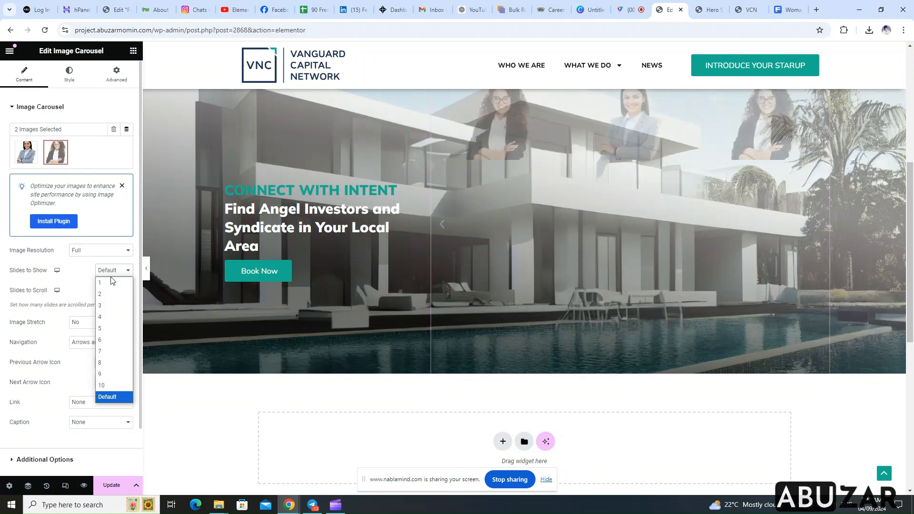
pyautogui.click(108, 285)
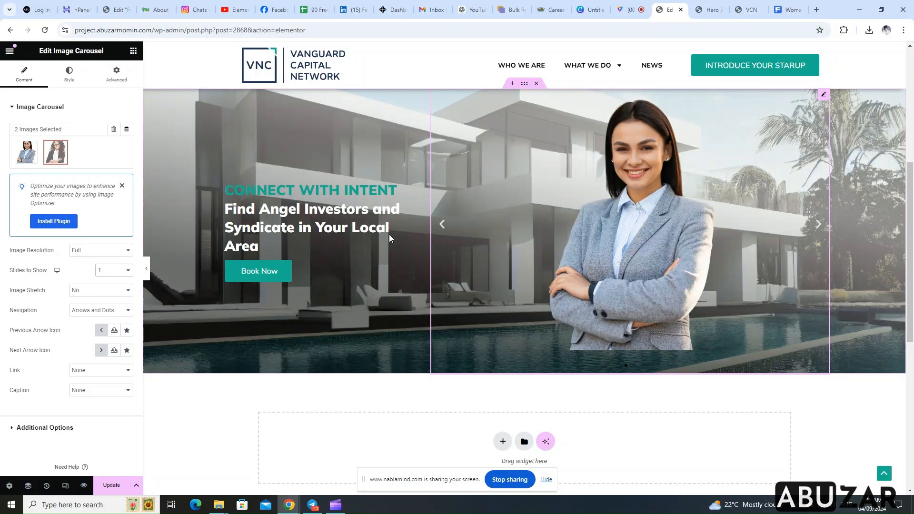
# Set the carousel's navigation to None and review its navigation, link and caption choices
pyautogui.click(78, 310)
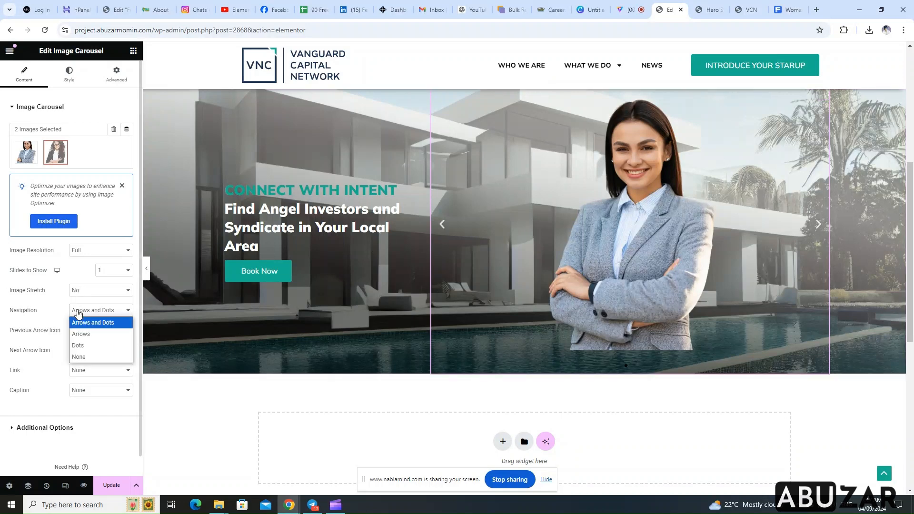
pyautogui.click(80, 359)
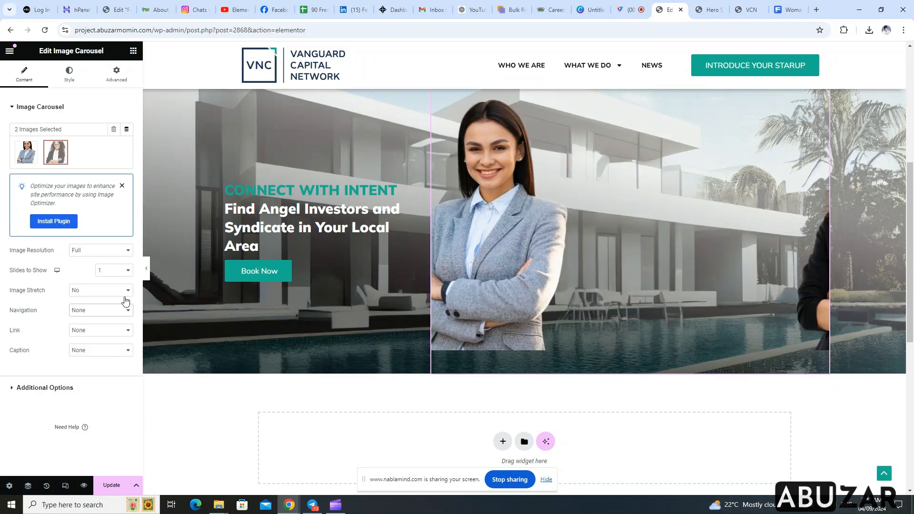
pyautogui.click(108, 314)
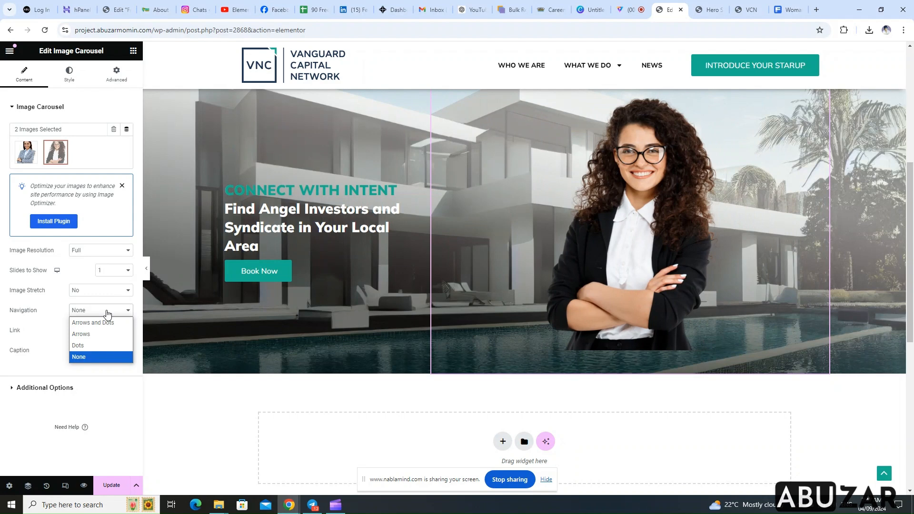
pyautogui.click(108, 315)
pyautogui.click(98, 335)
pyautogui.click(98, 336)
pyautogui.click(92, 355)
pyautogui.click(89, 359)
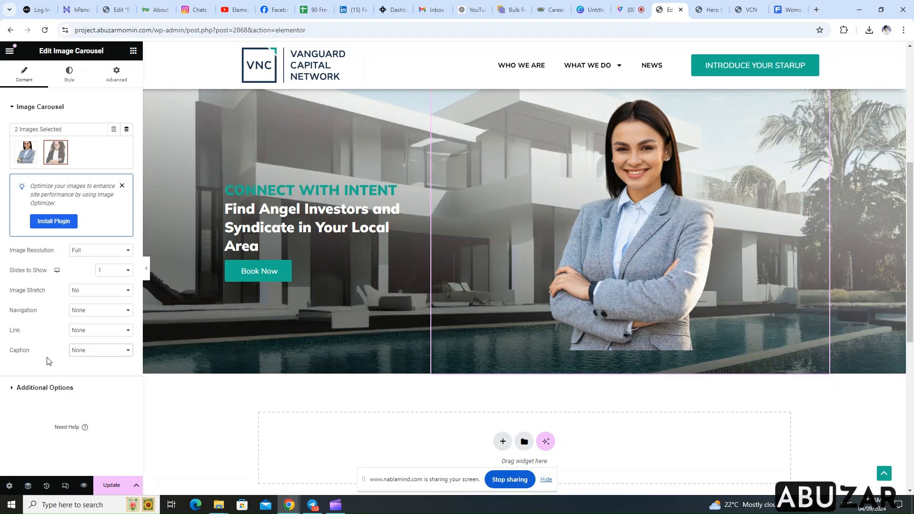
# In the carousel's additional options, set the transition effect to Fade and the autoplay speed to 1200
pyautogui.click(14, 389)
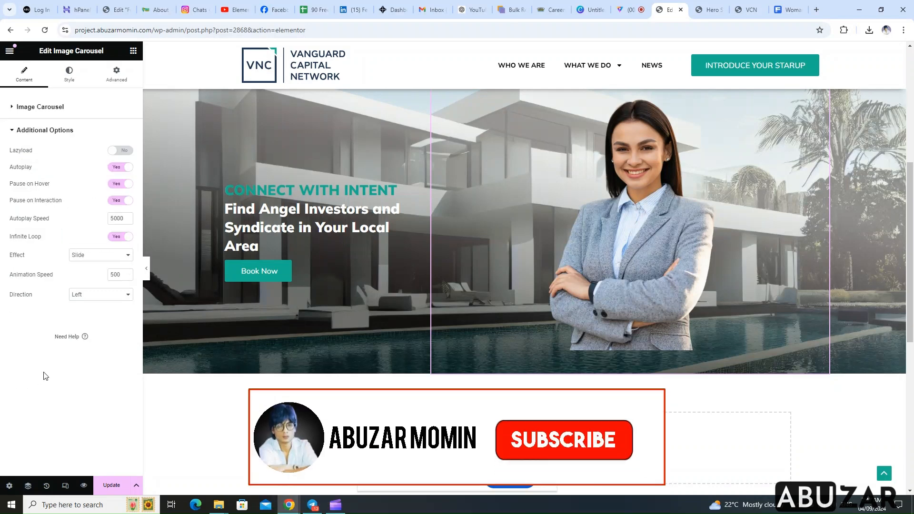
pyautogui.click(85, 257)
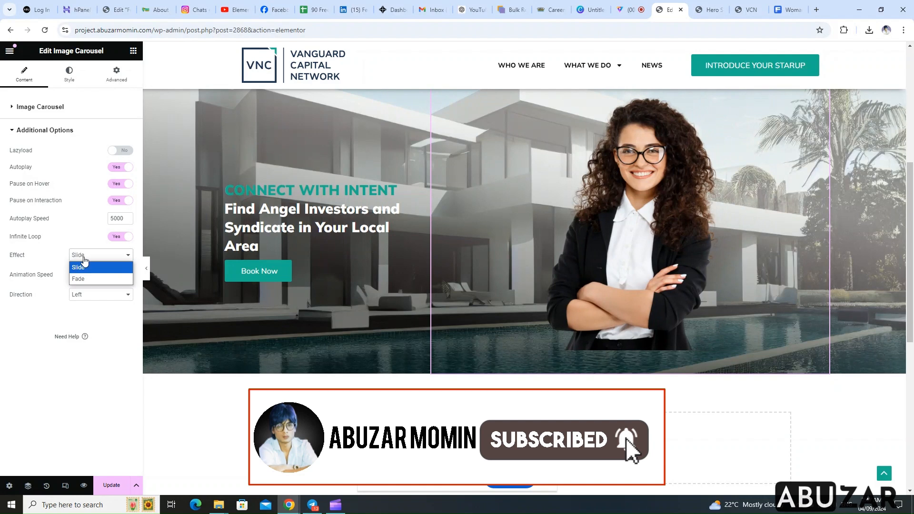
pyautogui.click(79, 280)
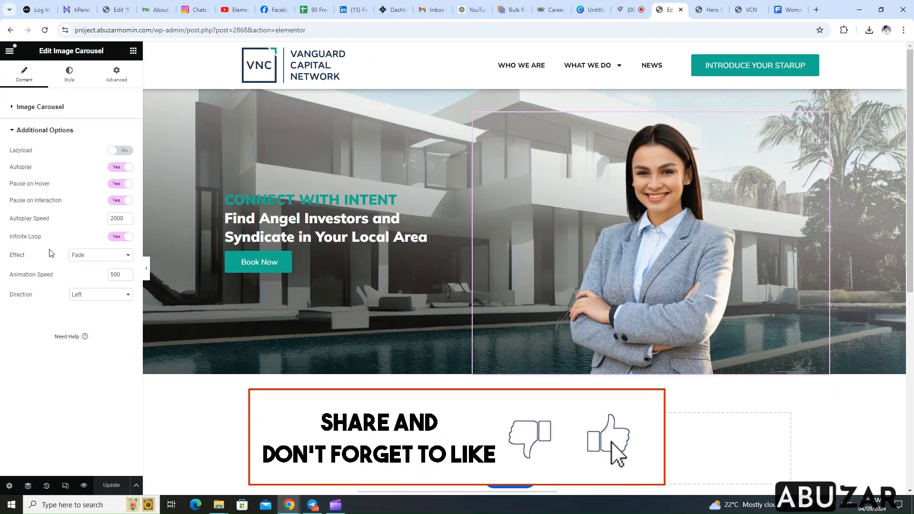
pyautogui.click(126, 216)
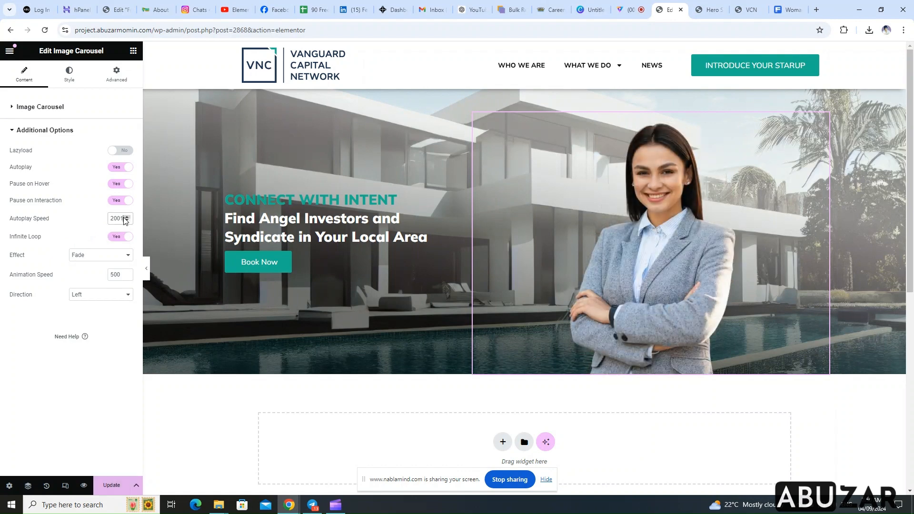
pyautogui.moveTo(111, 218); pyautogui.dragTo(138, 223)
pyautogui.write('12')
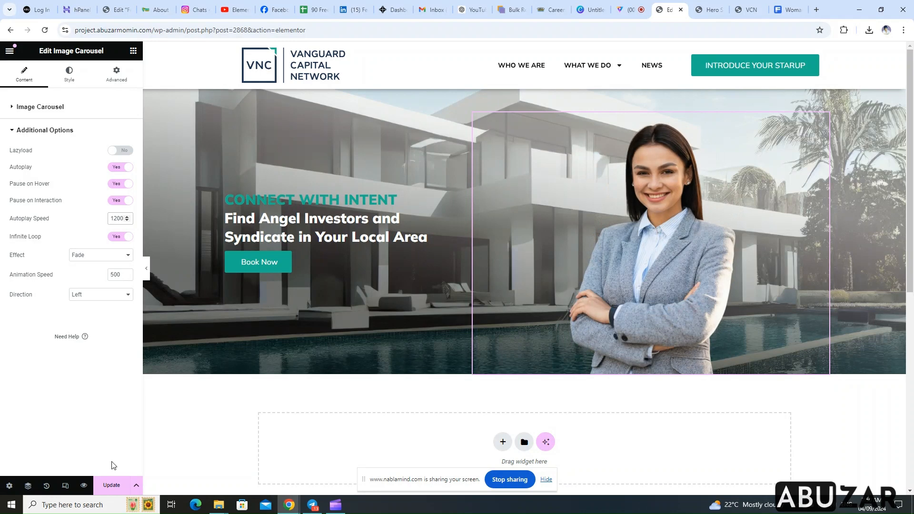
# Update the page and check the carousel hero section in the preview tab, reloading the preview
pyautogui.click(109, 485)
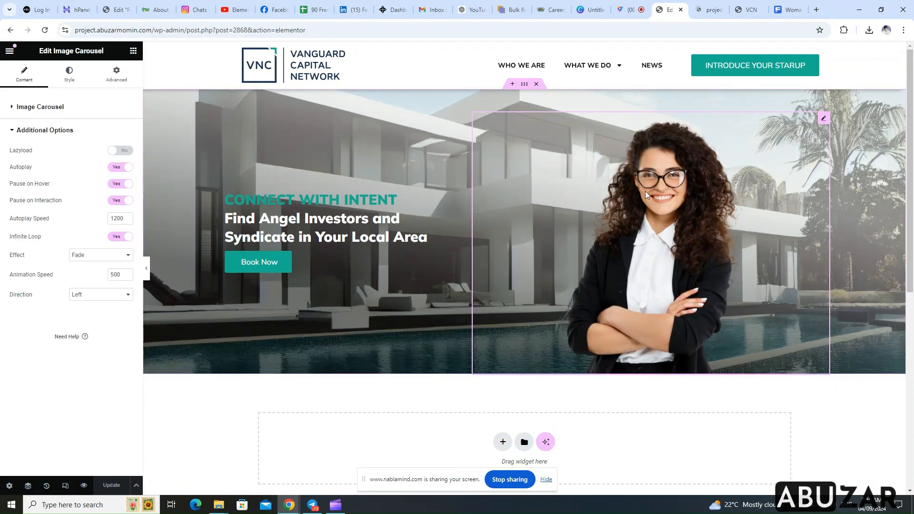
pyautogui.click(711, 11)
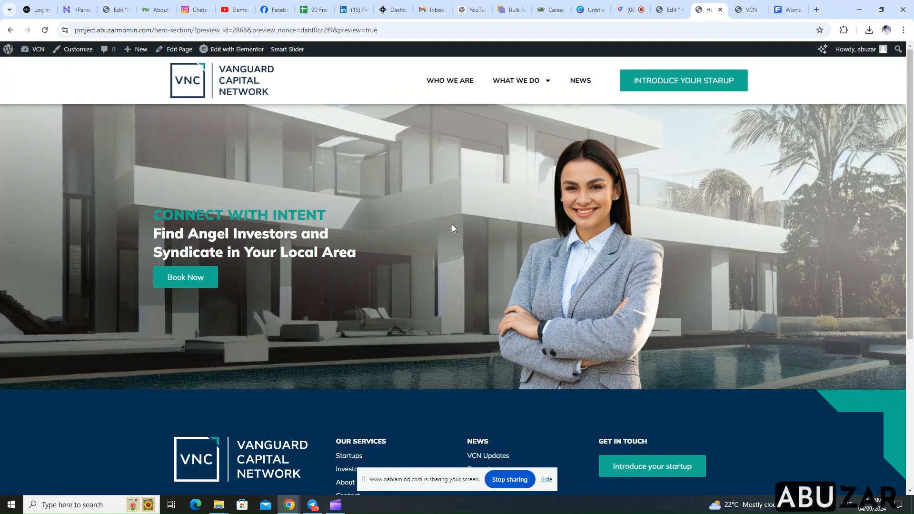
pyautogui.scroll(-5, 435, 262)
pyautogui.scroll(5, 438, 262)
pyautogui.scroll(-3, 262, 132)
pyautogui.scroll(3, 322, 157)
pyautogui.click(44, 30)
# Back in the Elementor editor, turn off the carousel's Pause on Hover and Pause on Interaction, and preview the updated page
pyautogui.click(666, 11)
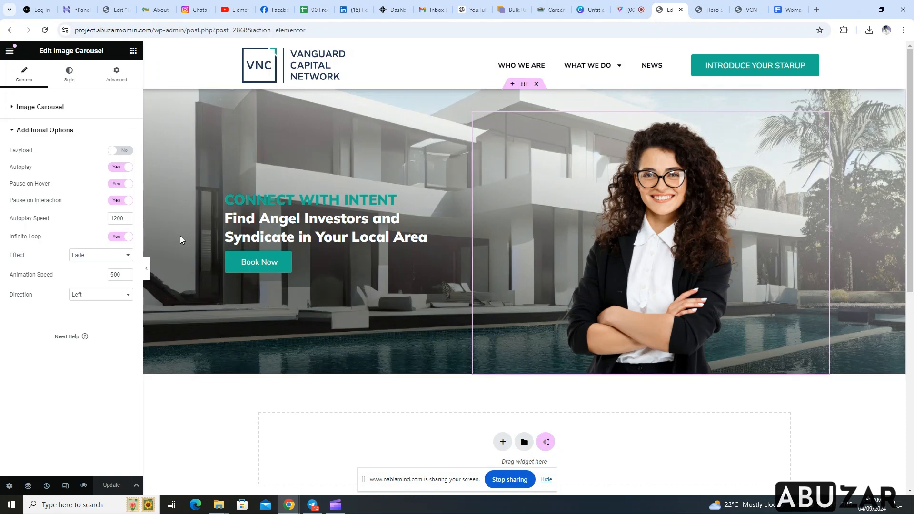
pyautogui.click(123, 185)
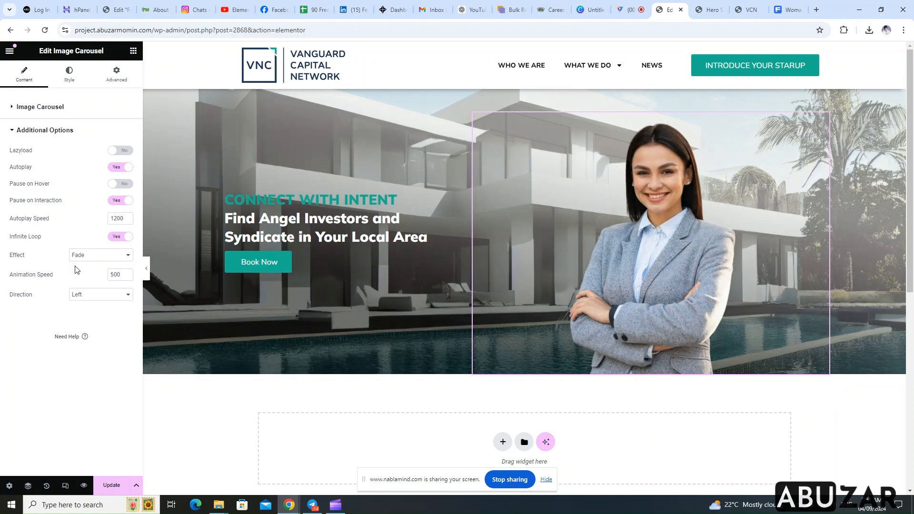
pyautogui.click(122, 200)
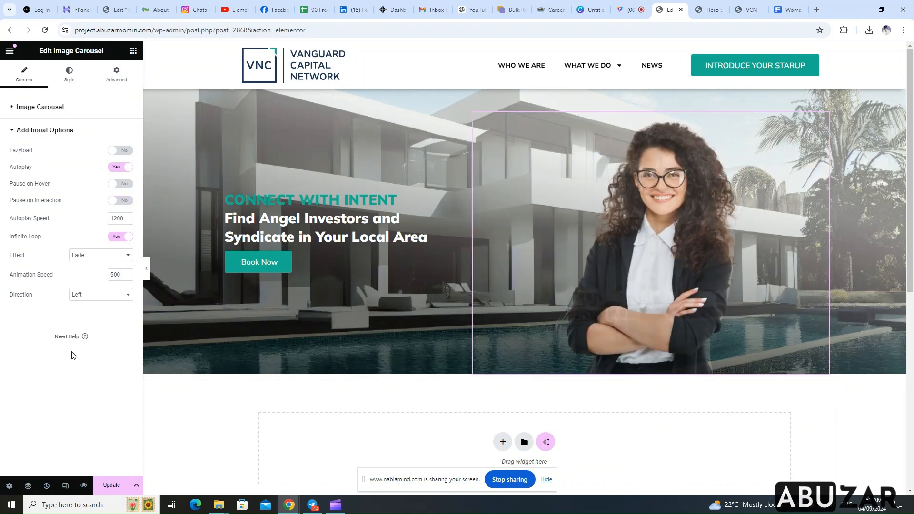
pyautogui.click(111, 485)
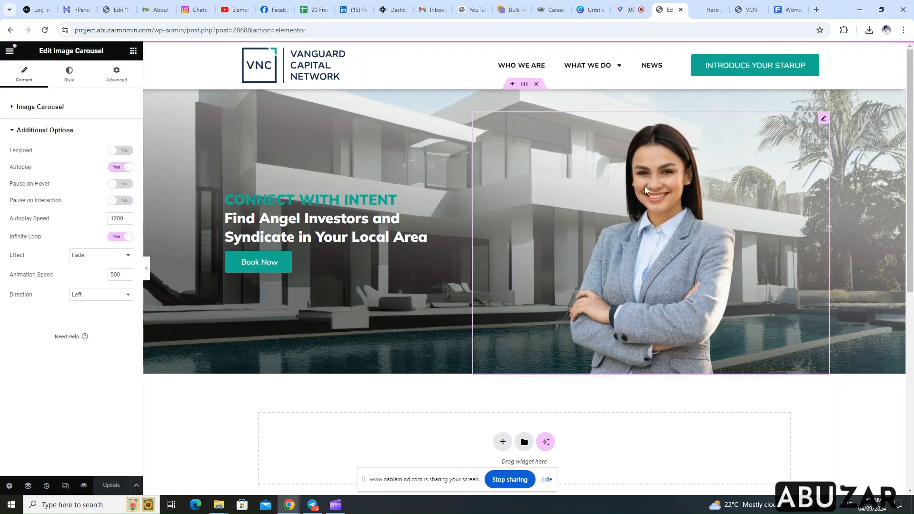
pyautogui.click(704, 13)
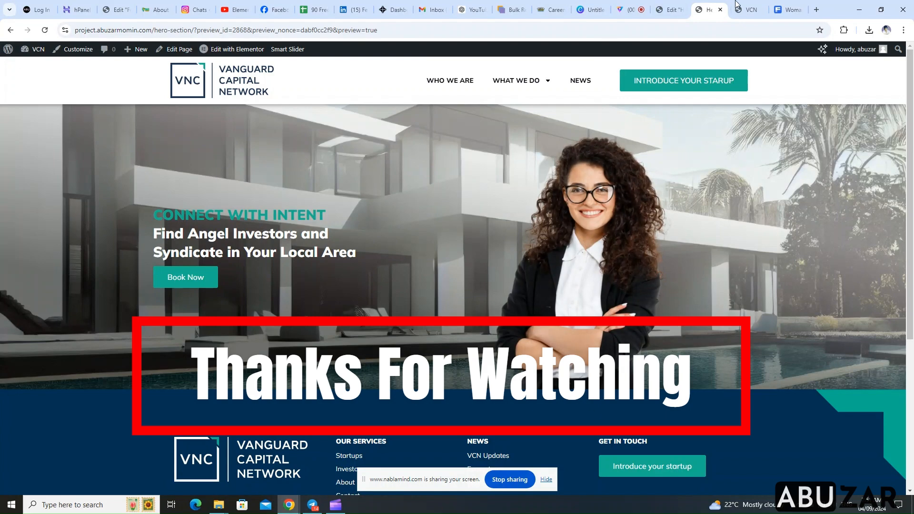
# Return to the Elementor editor, set the carousel's animation speed to 800, and view the saved page in the preview tab
pyautogui.click(664, 12)
pyautogui.doubleClick(111, 275)
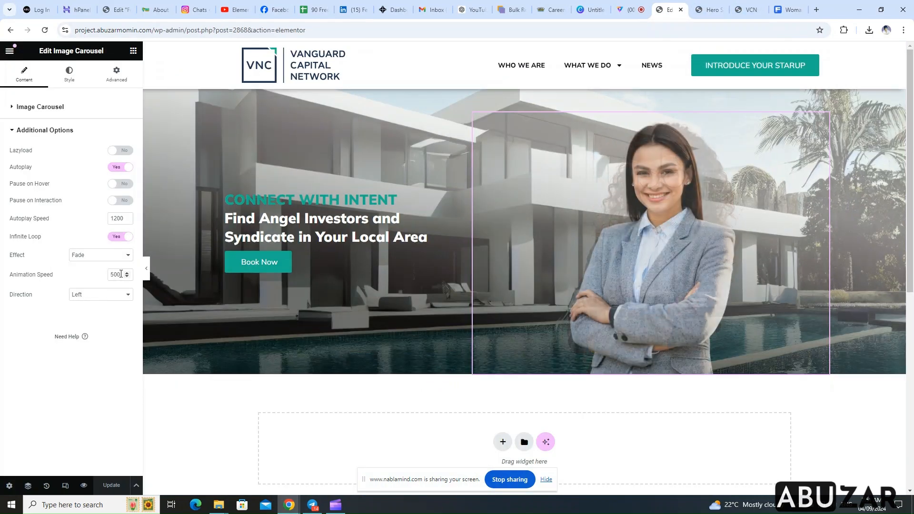
pyautogui.write('800')
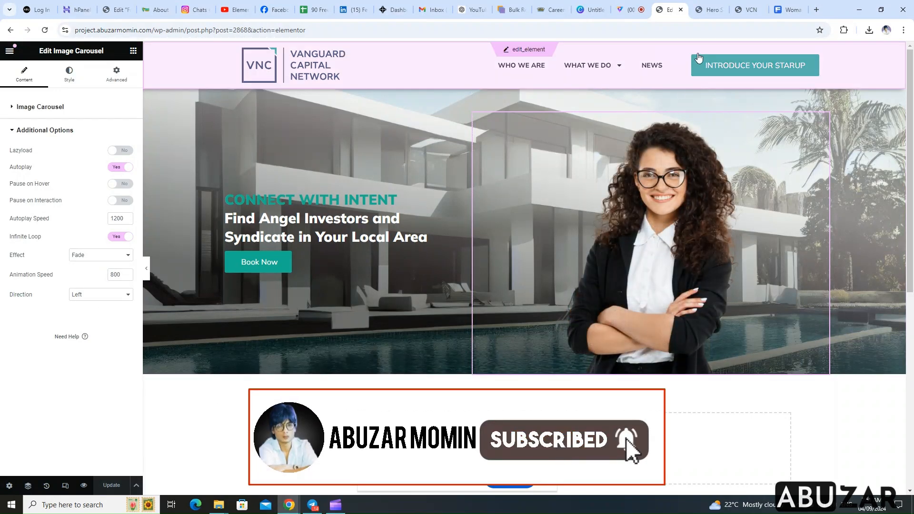
pyautogui.click(705, 10)
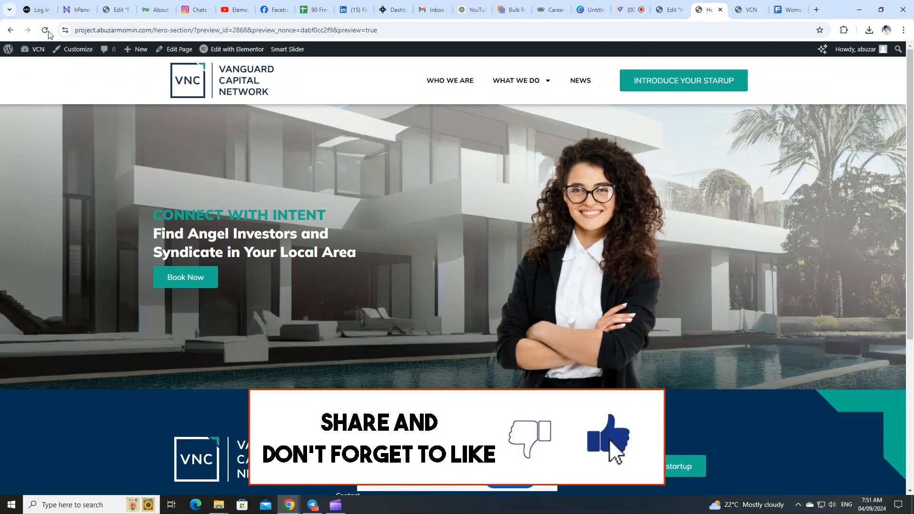